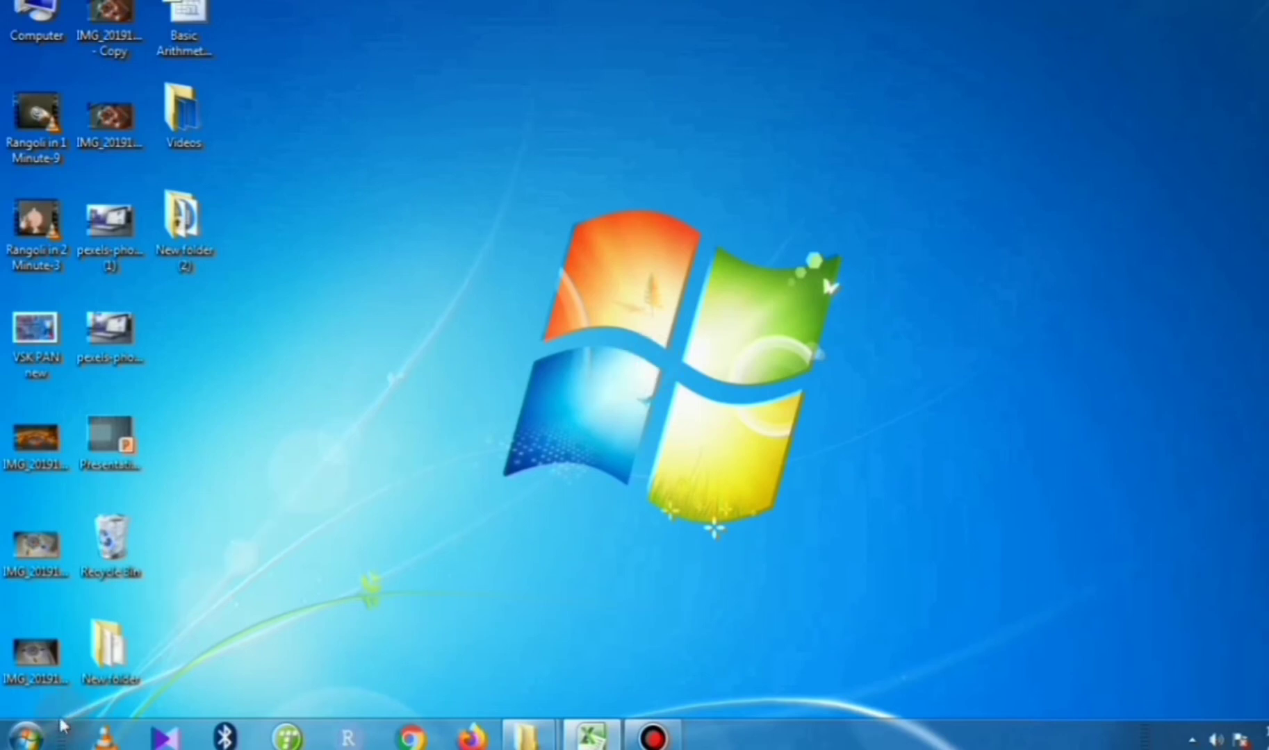
# - Launch Microsoft Excel 2010 from the Microsoft Office programs
pyautogui.click(26, 738)
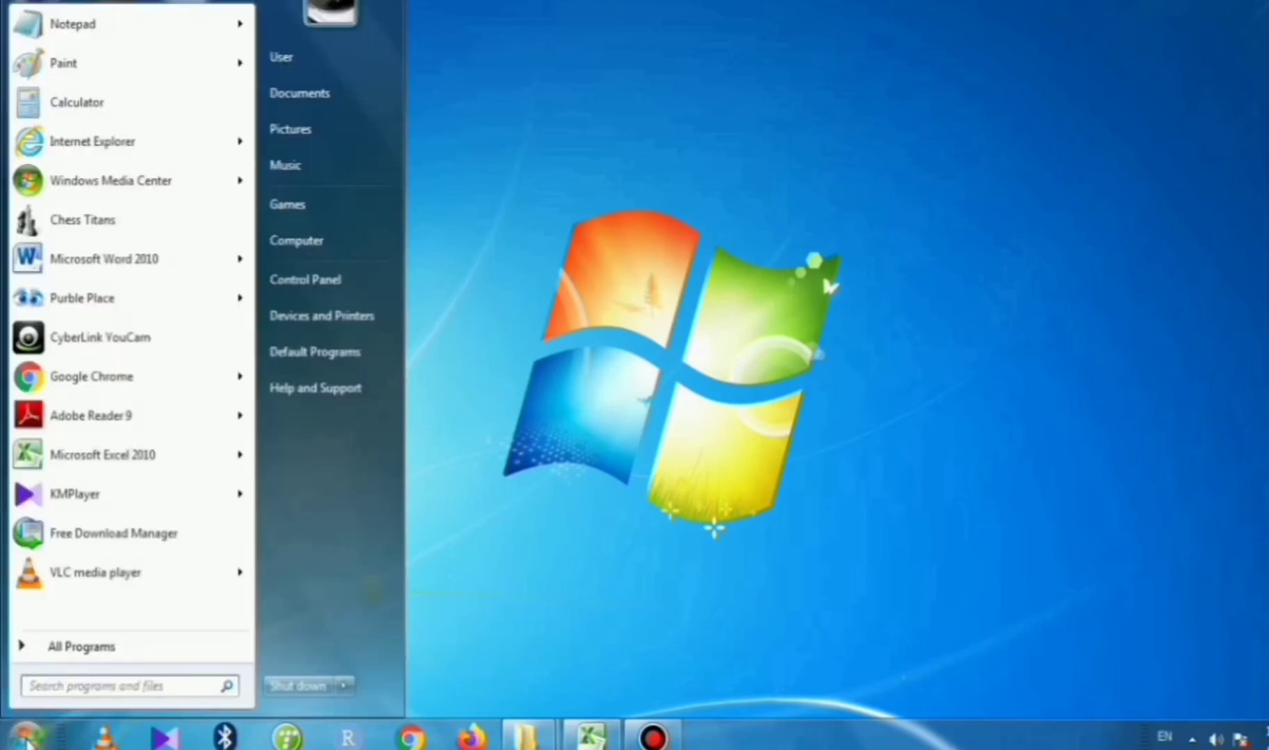
pyautogui.click(72, 648)
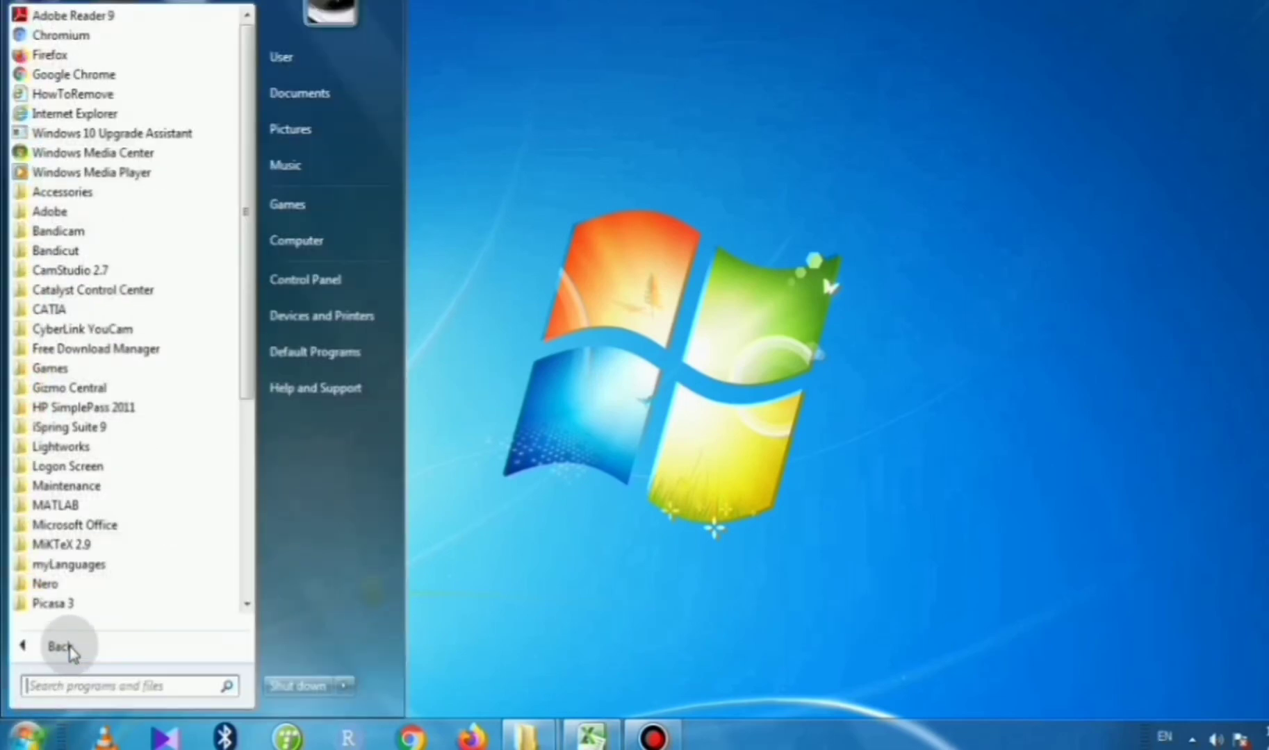
pyautogui.click(98, 526)
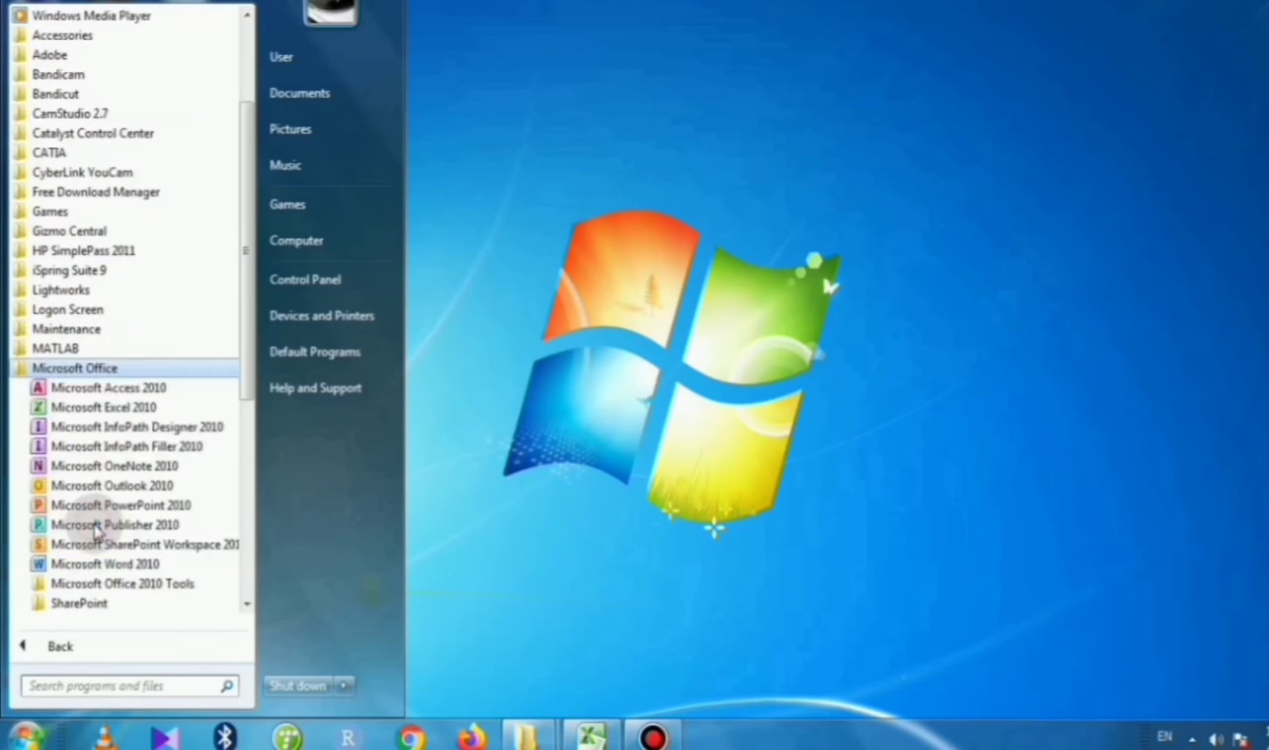
pyautogui.click(104, 408)
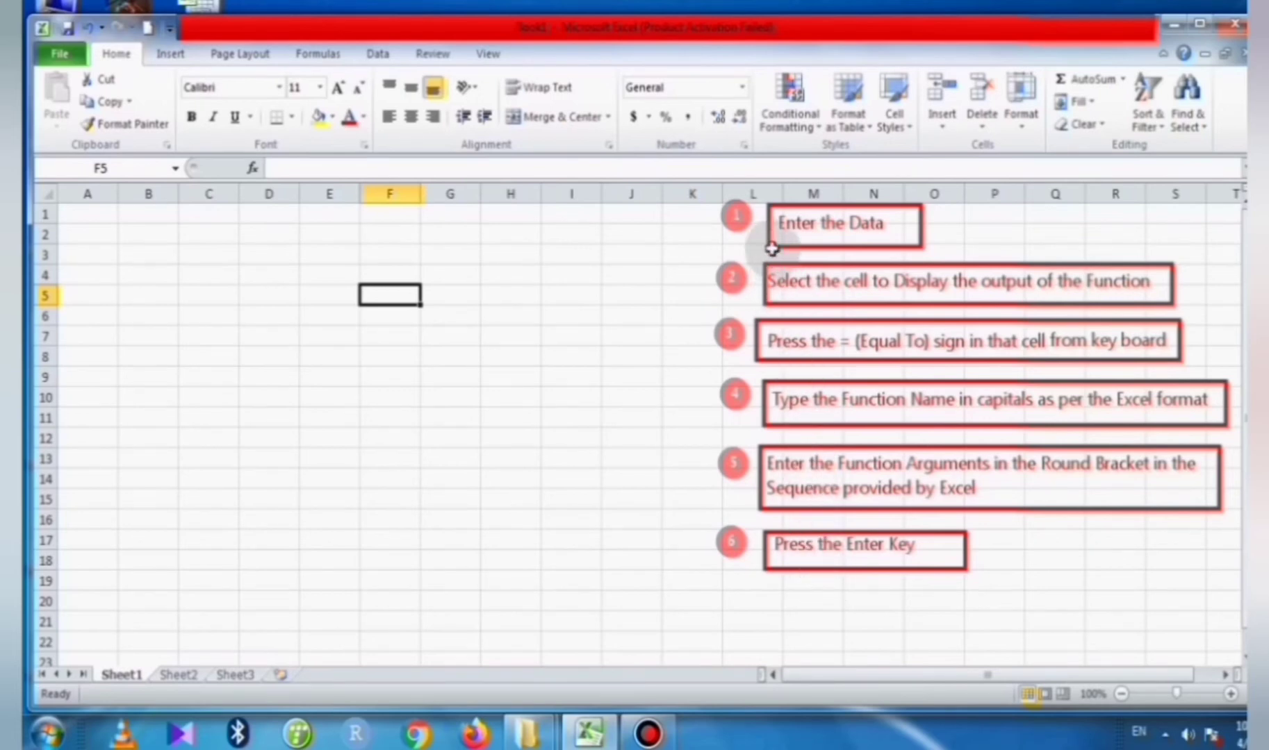
# - Enter the values 10, 21, 30, 45 and 60 in cells A1 to A5
pyautogui.click(71, 215)
pyautogui.write('1')
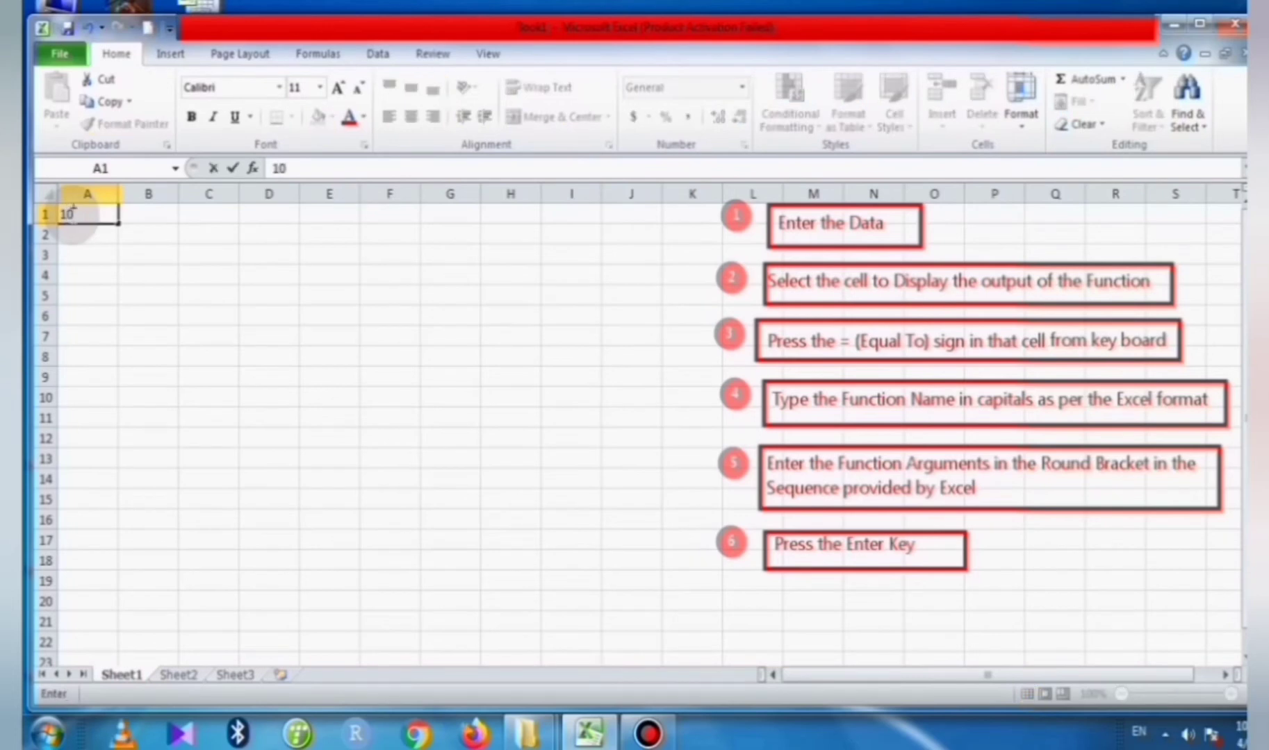
pyautogui.write('0')
pyautogui.press('Return')
pyautogui.write('21')
pyautogui.press('Return')
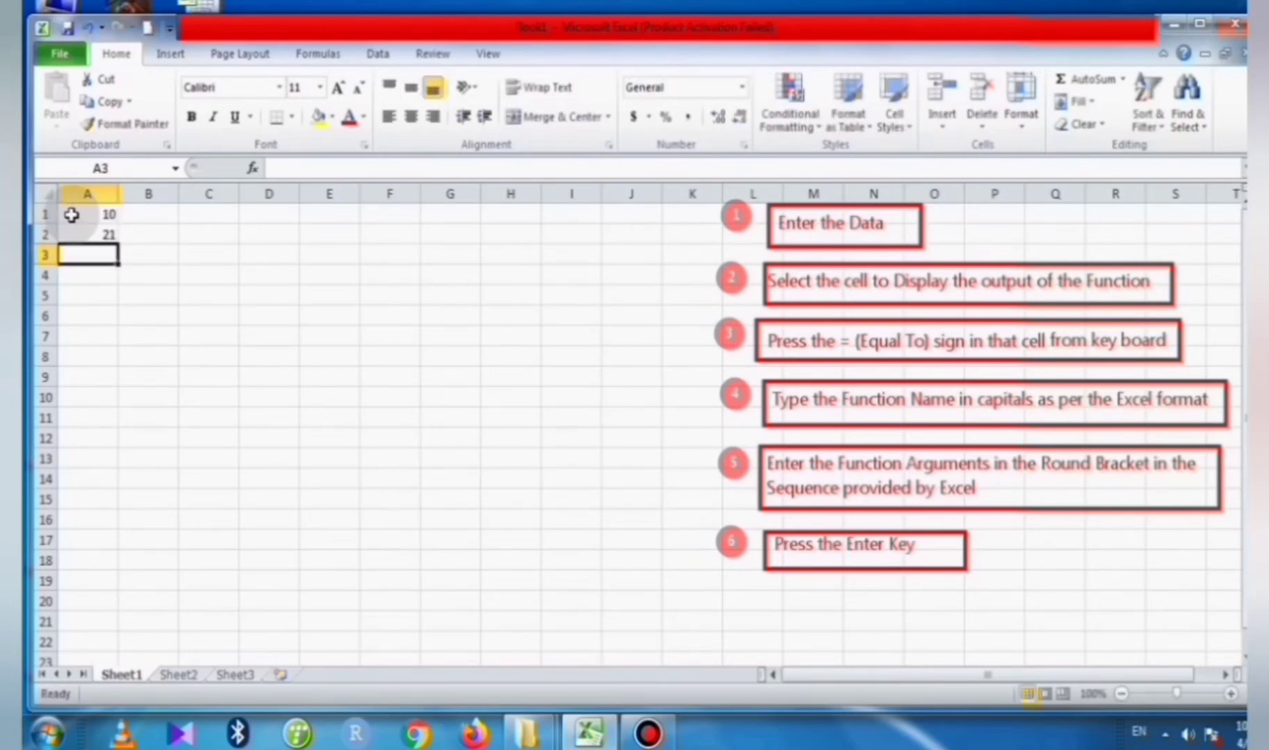
pyautogui.write('30')
pyautogui.press('Return')
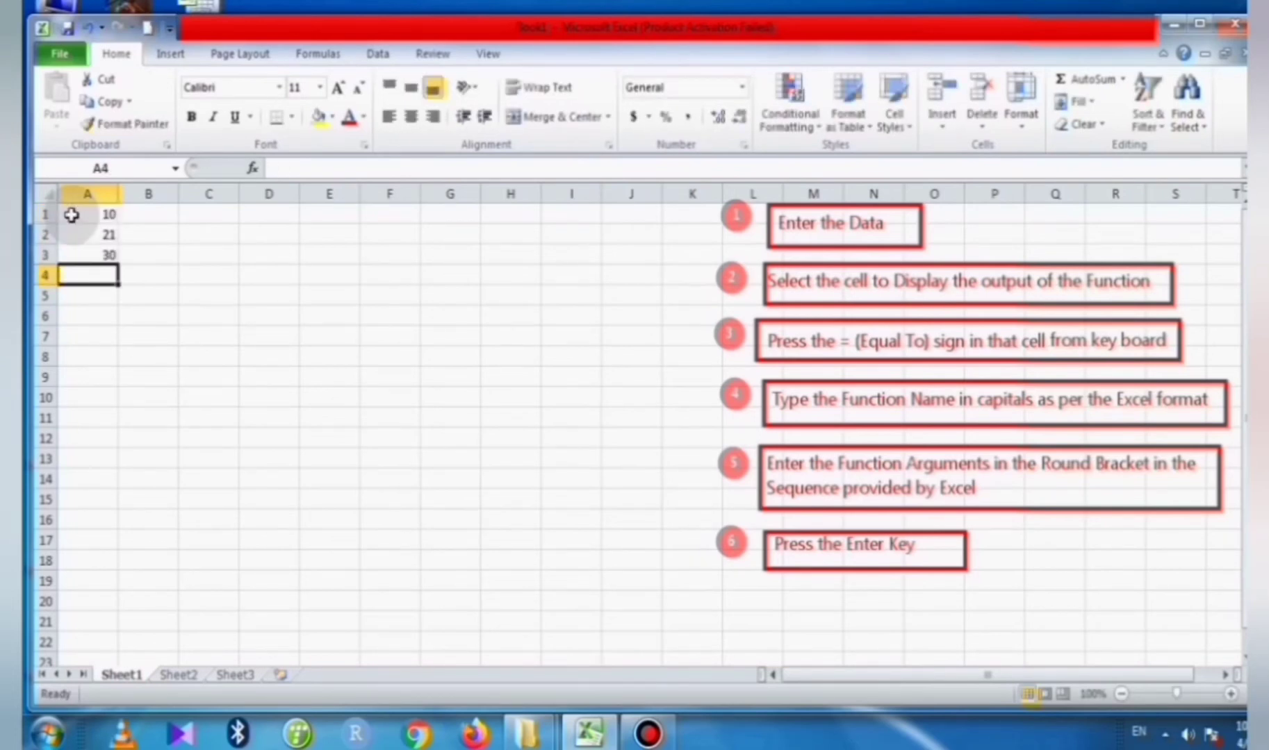
pyautogui.write('45')
pyautogui.press('Return')
pyautogui.write('60')
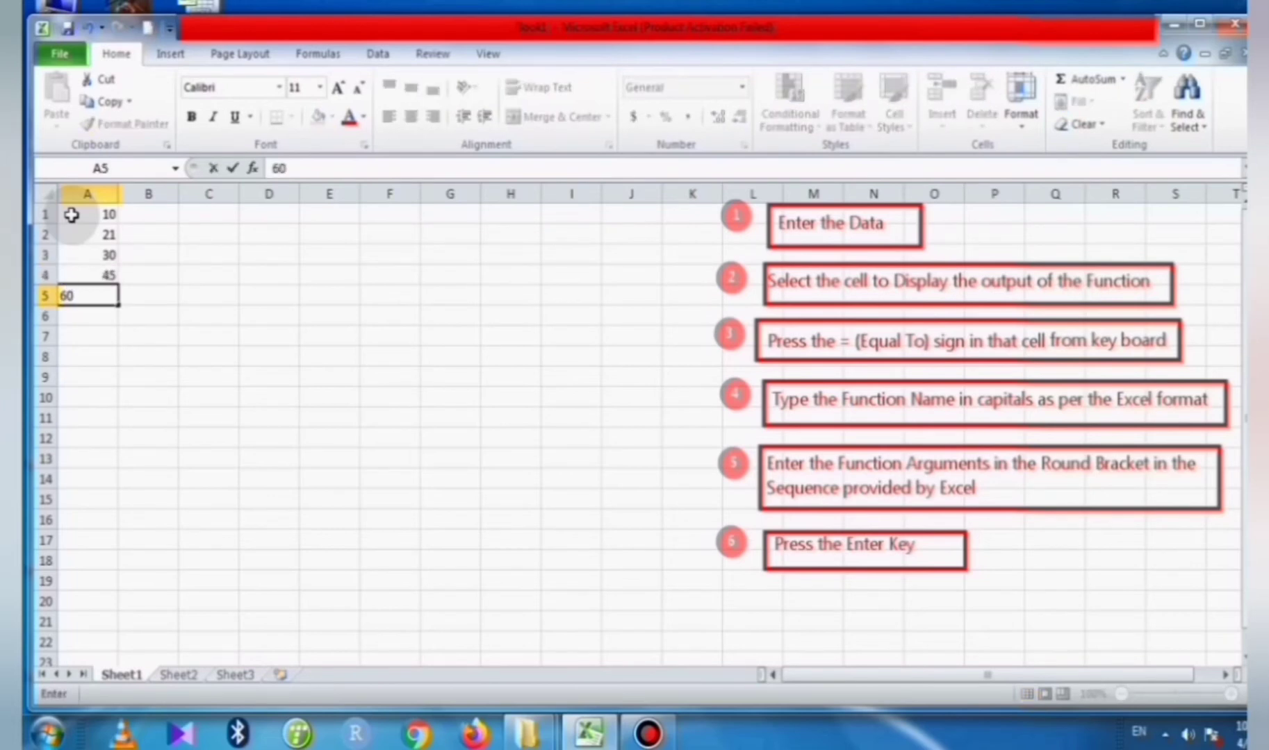
pyautogui.press('Return')
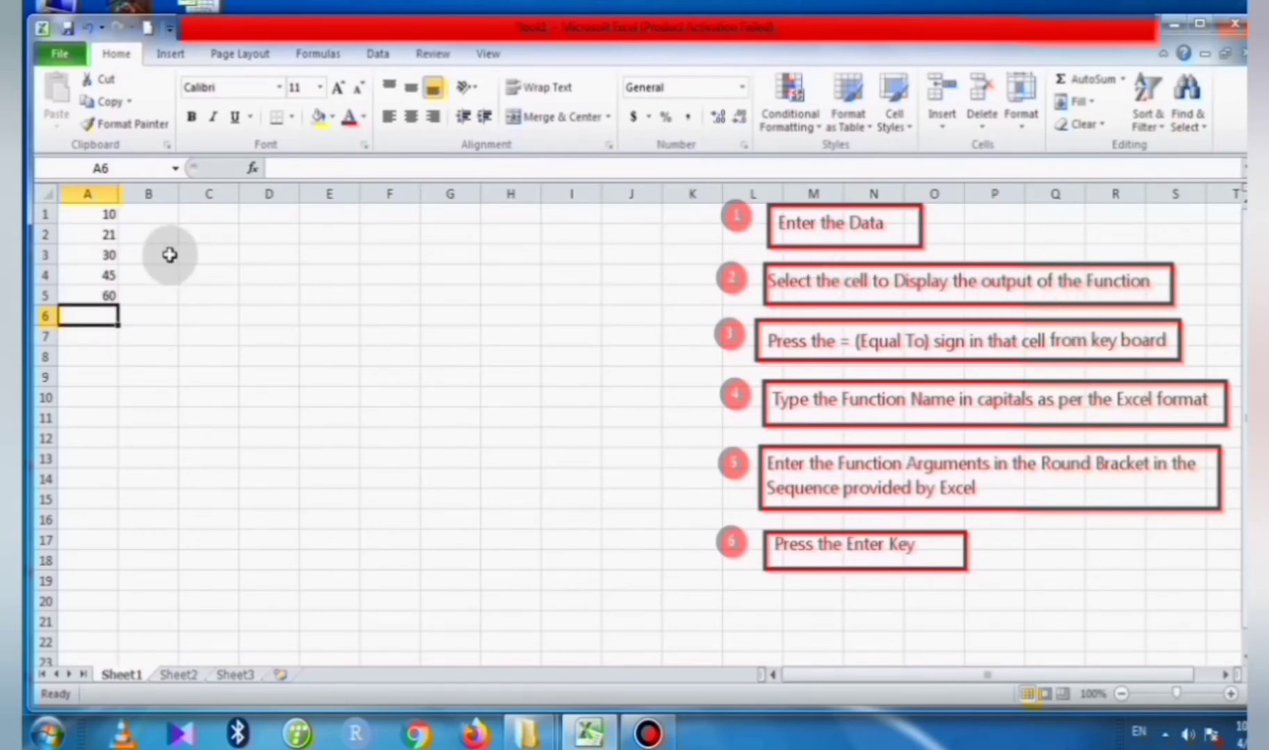
# - Enter the formula =SUM(A1:A5) in cell C3
pyautogui.click(208, 257)
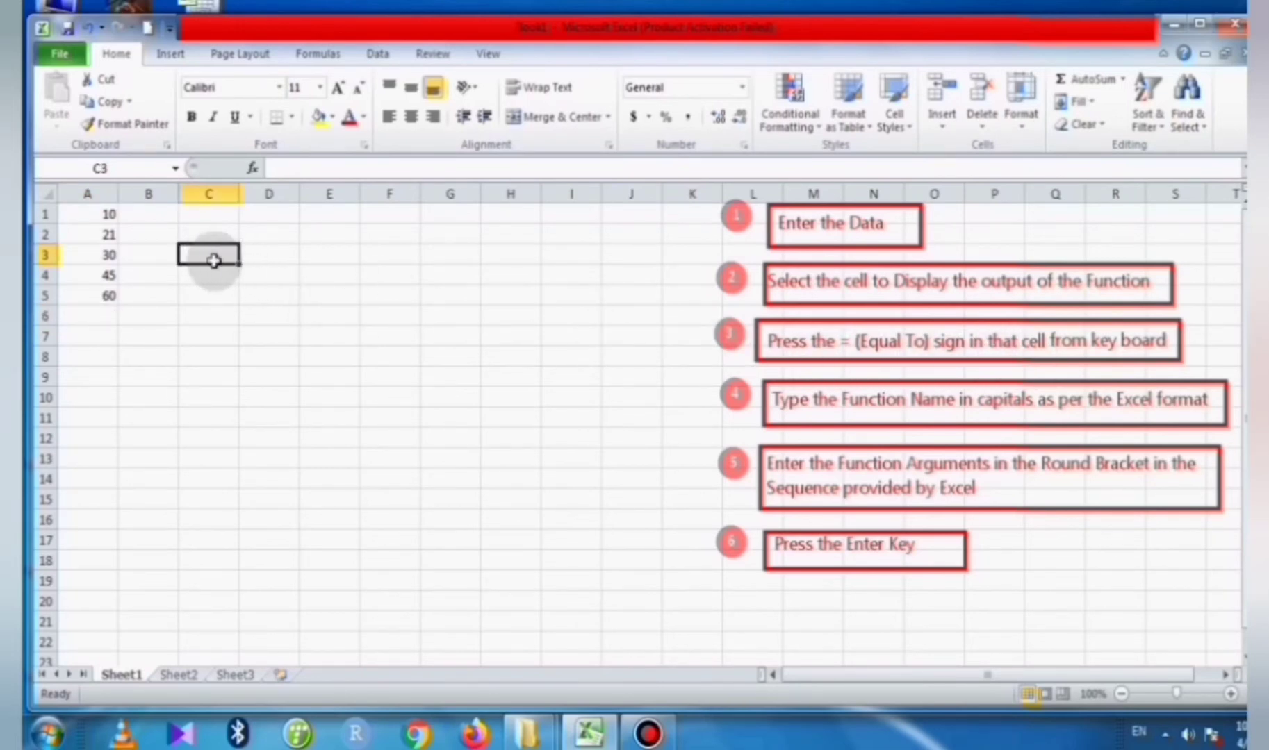
pyautogui.write('=')
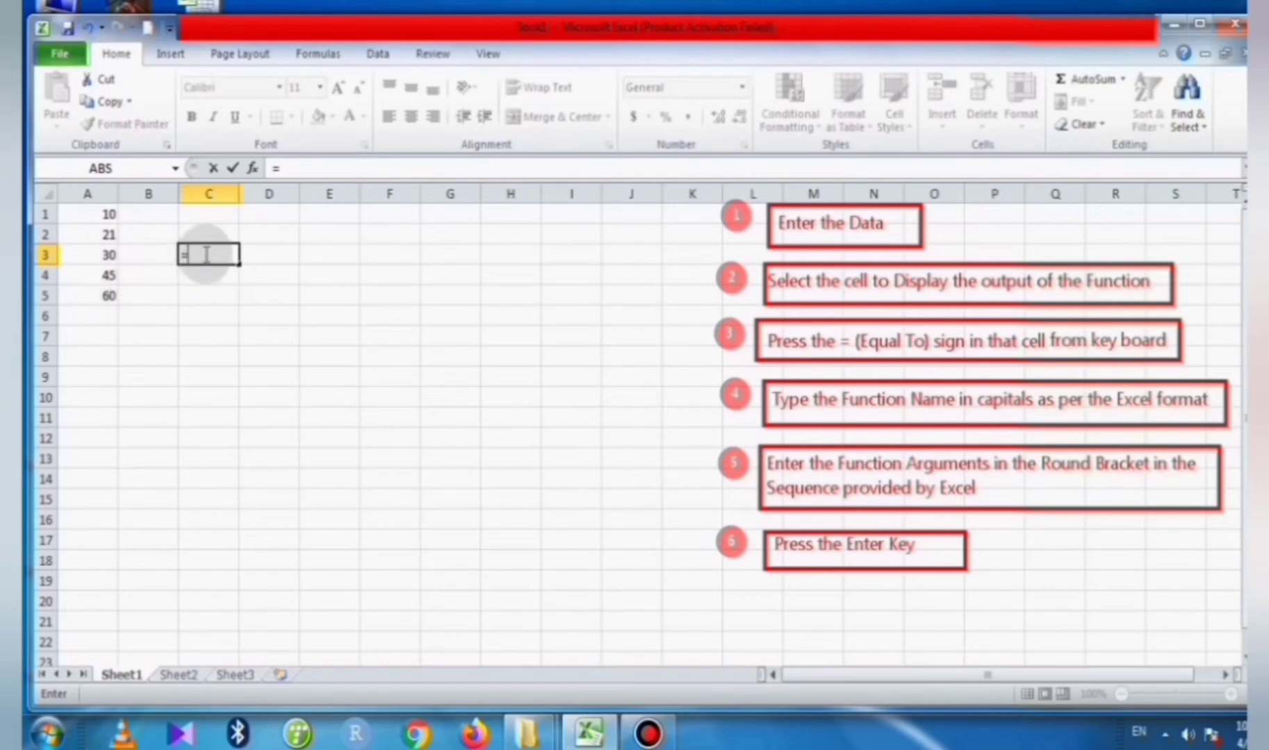
pyautogui.write('SUM')
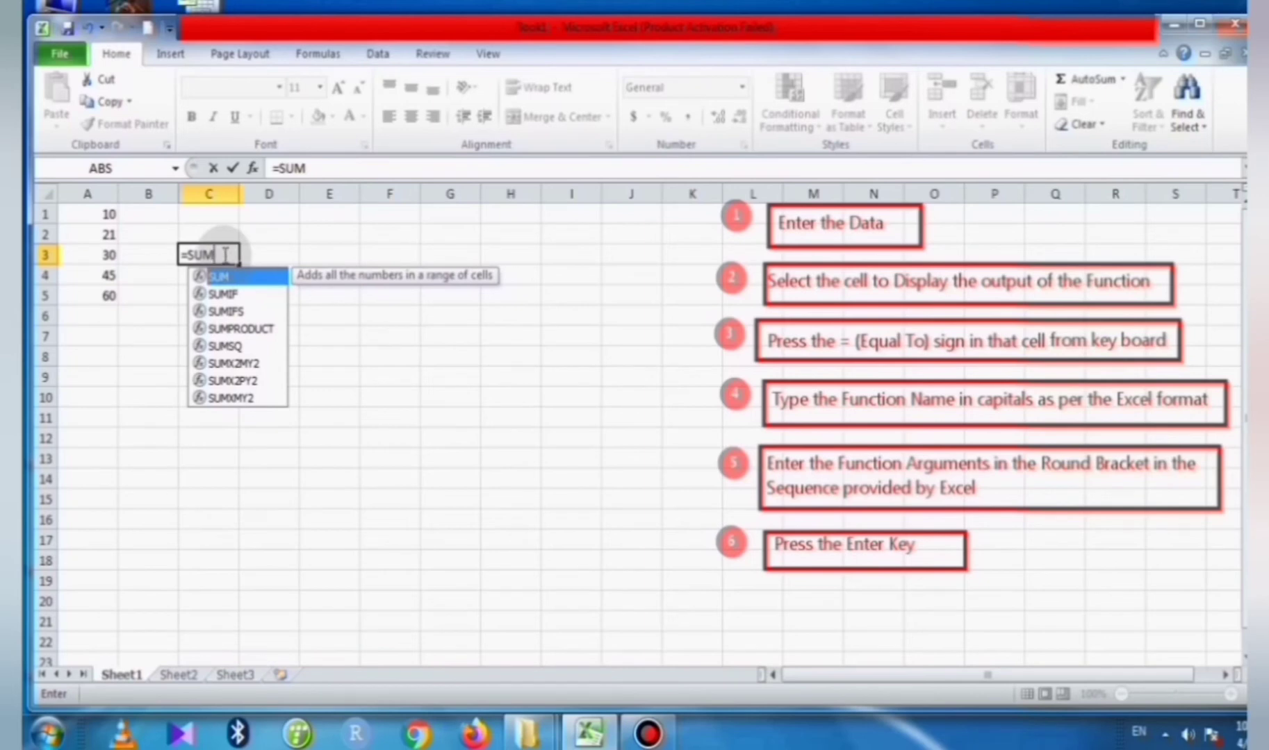
pyautogui.write('(')
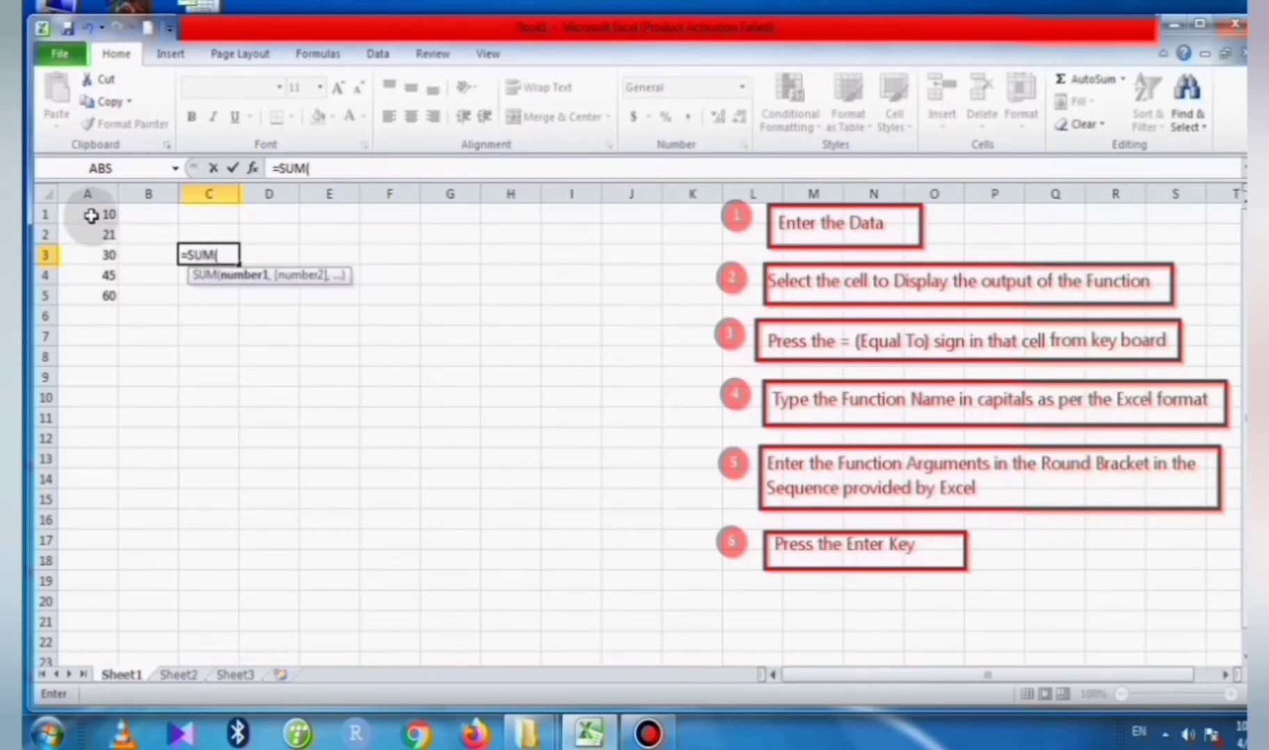
pyautogui.moveTo(91, 216); pyautogui.dragTo(89, 293)
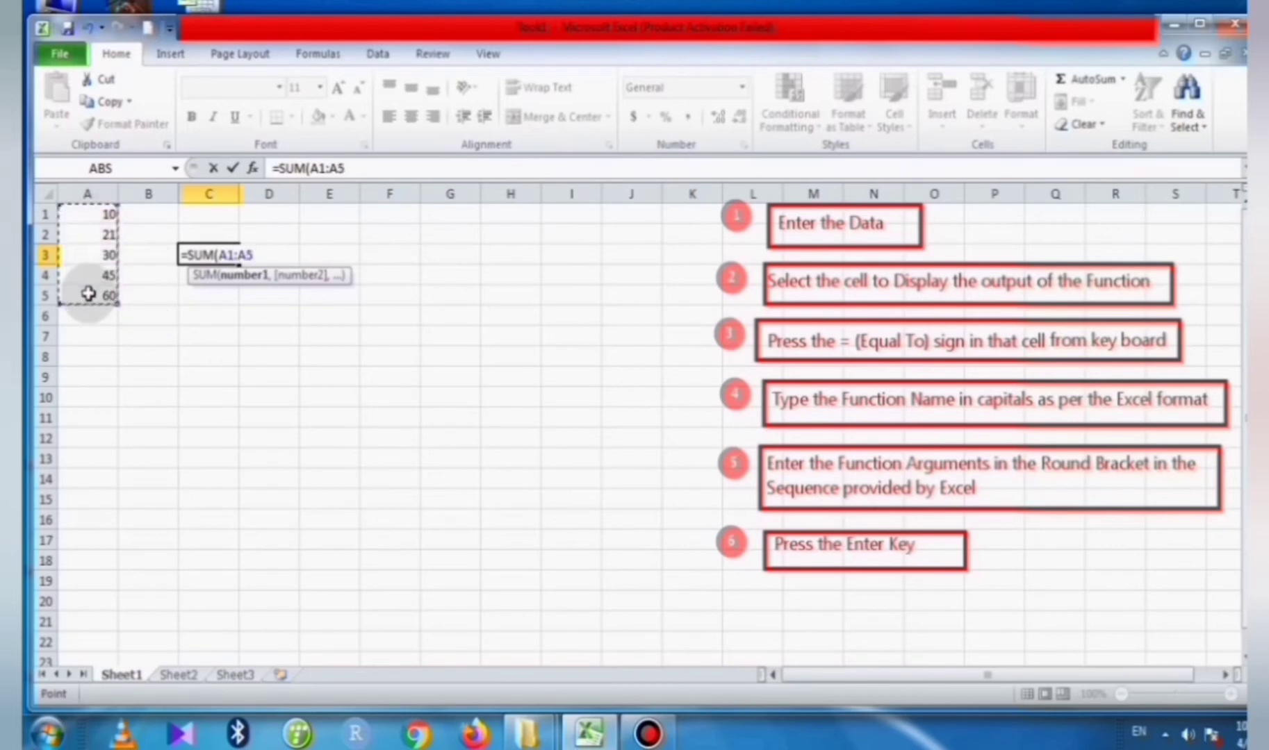
pyautogui.write(')')
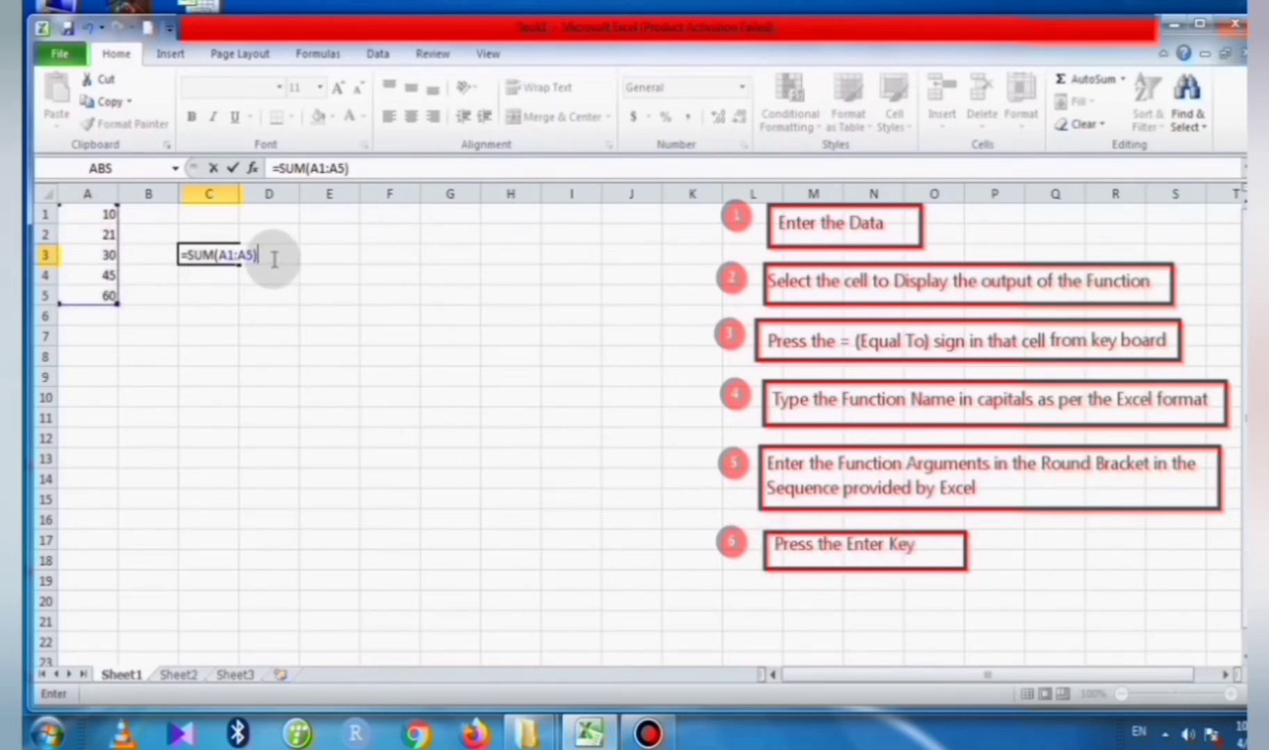
pyautogui.press('Return')
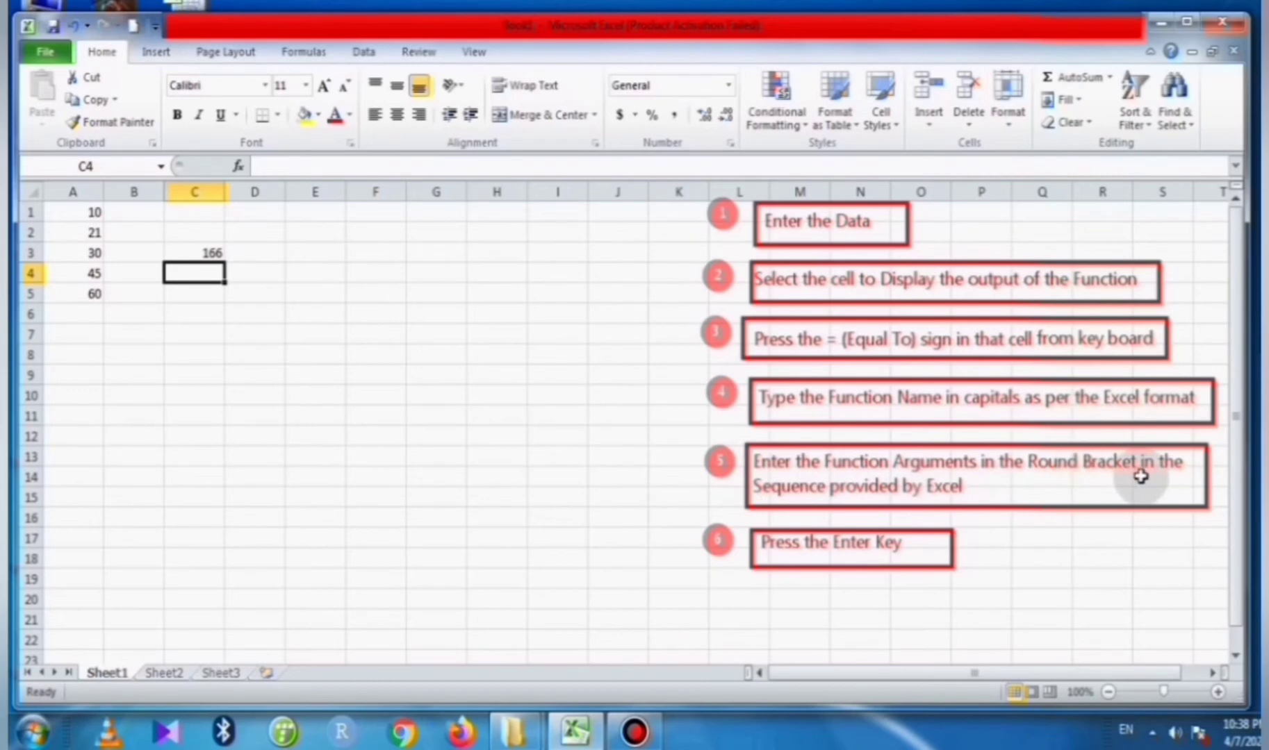
# - Select cell C8 for the second function and dismiss the Windows color scheme message
pyautogui.click(214, 358)
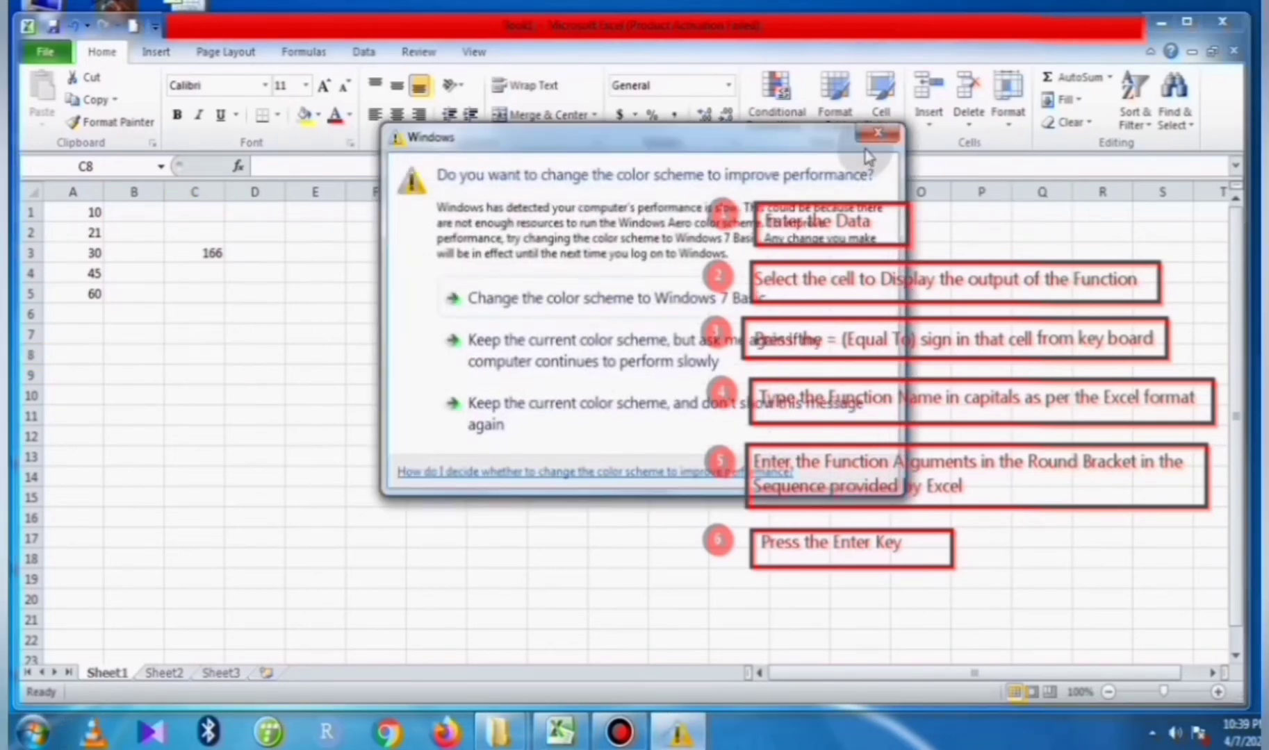
pyautogui.click(877, 133)
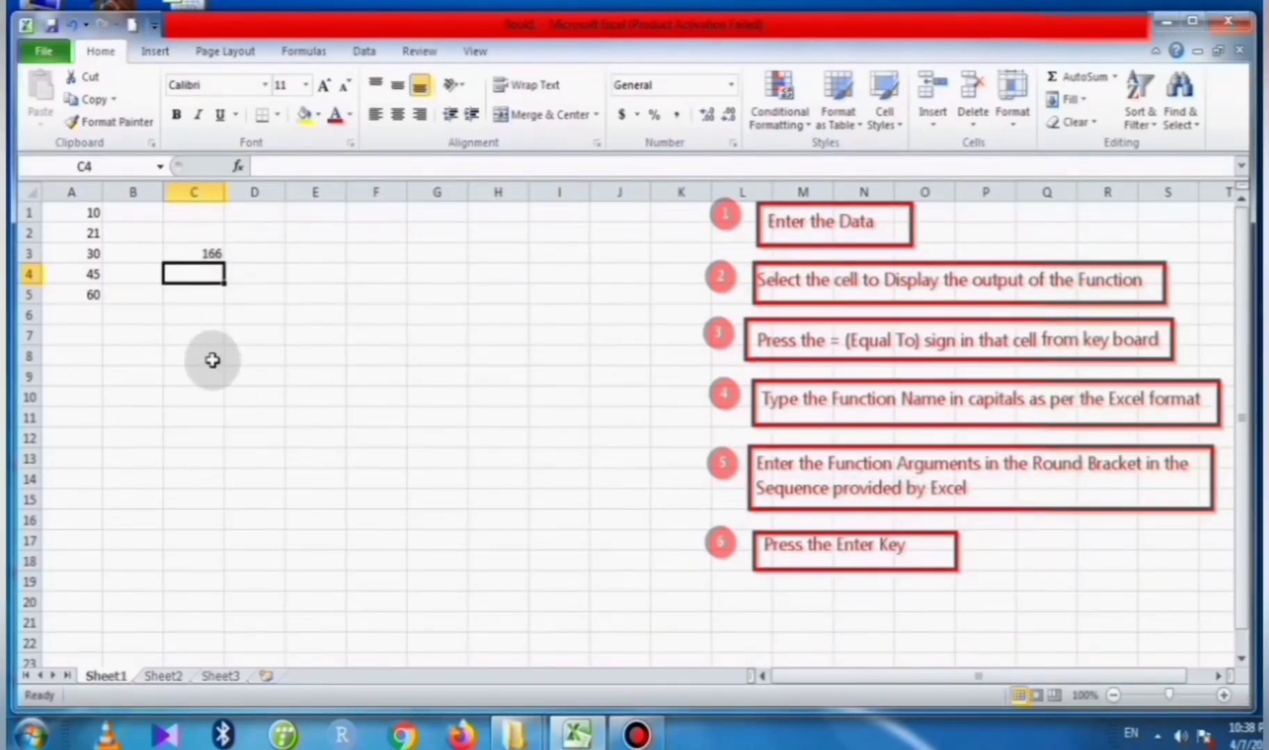
pyautogui.click(212, 356)
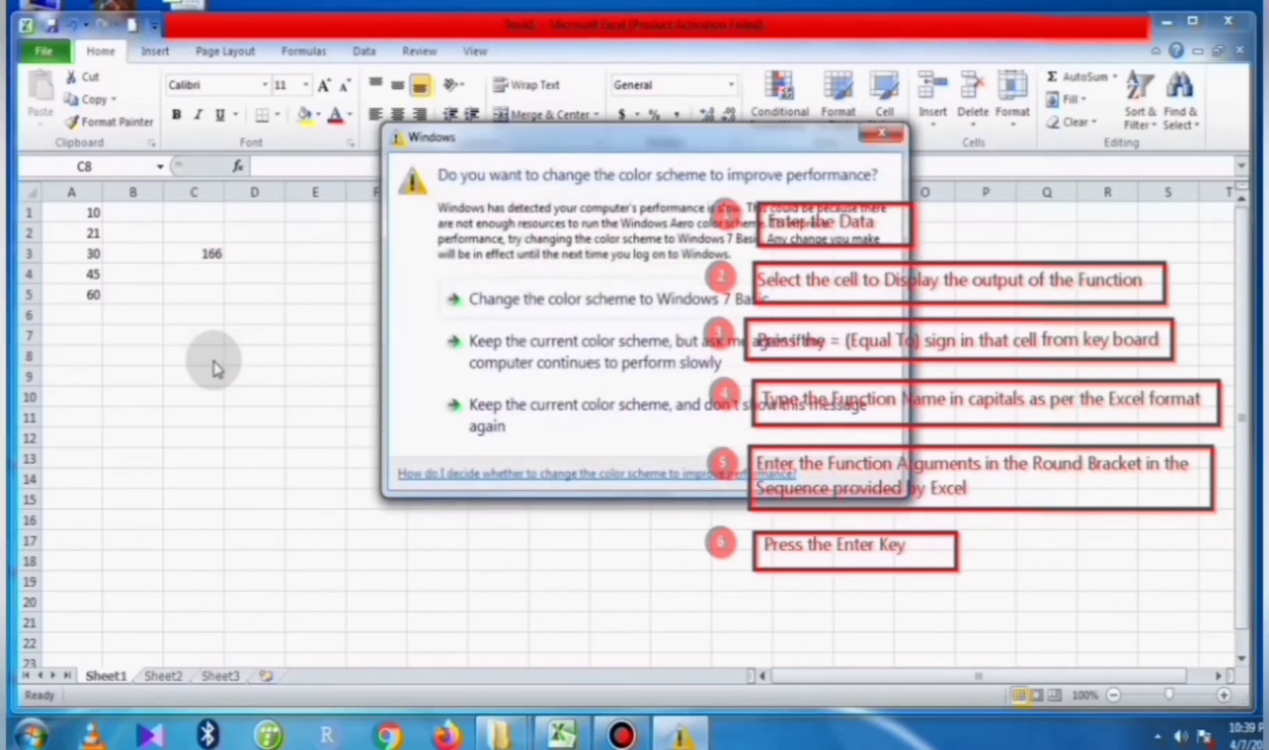
pyautogui.click(881, 133)
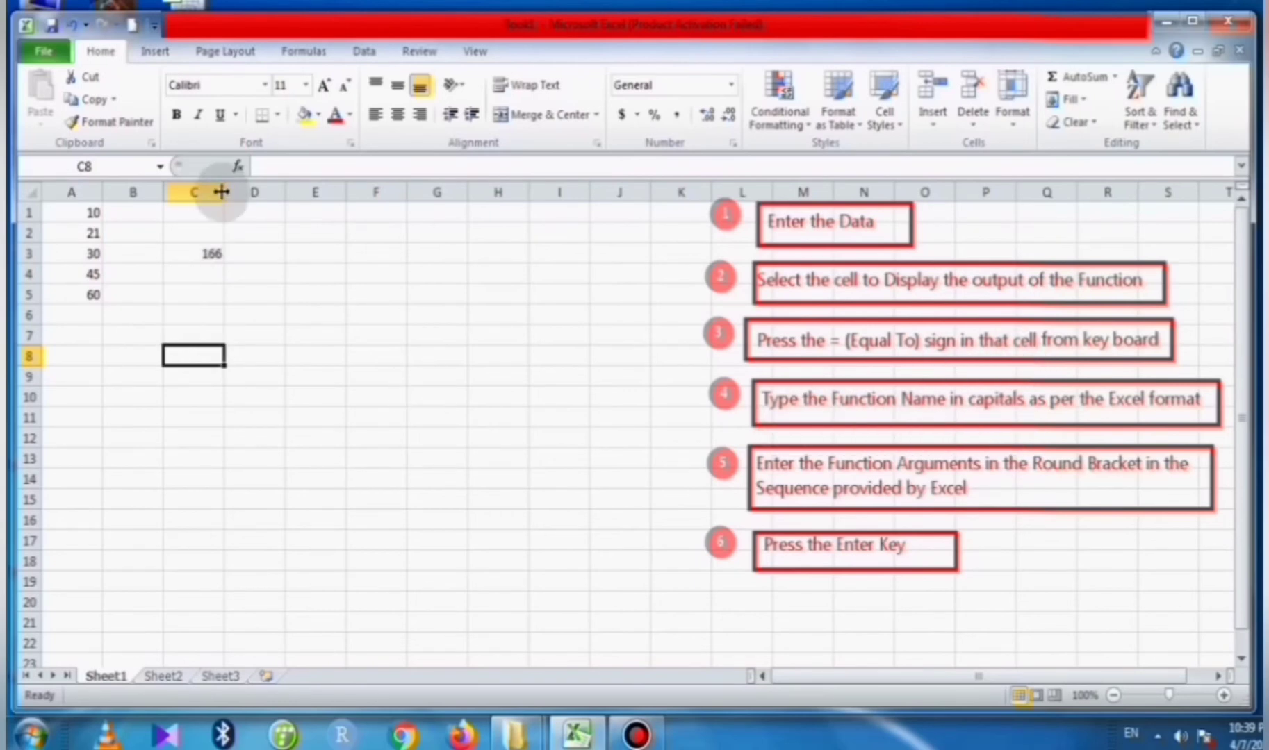
# - Insert the LARGE function into cell C8, choosing it from the All category of the function list
pyautogui.click(238, 167)
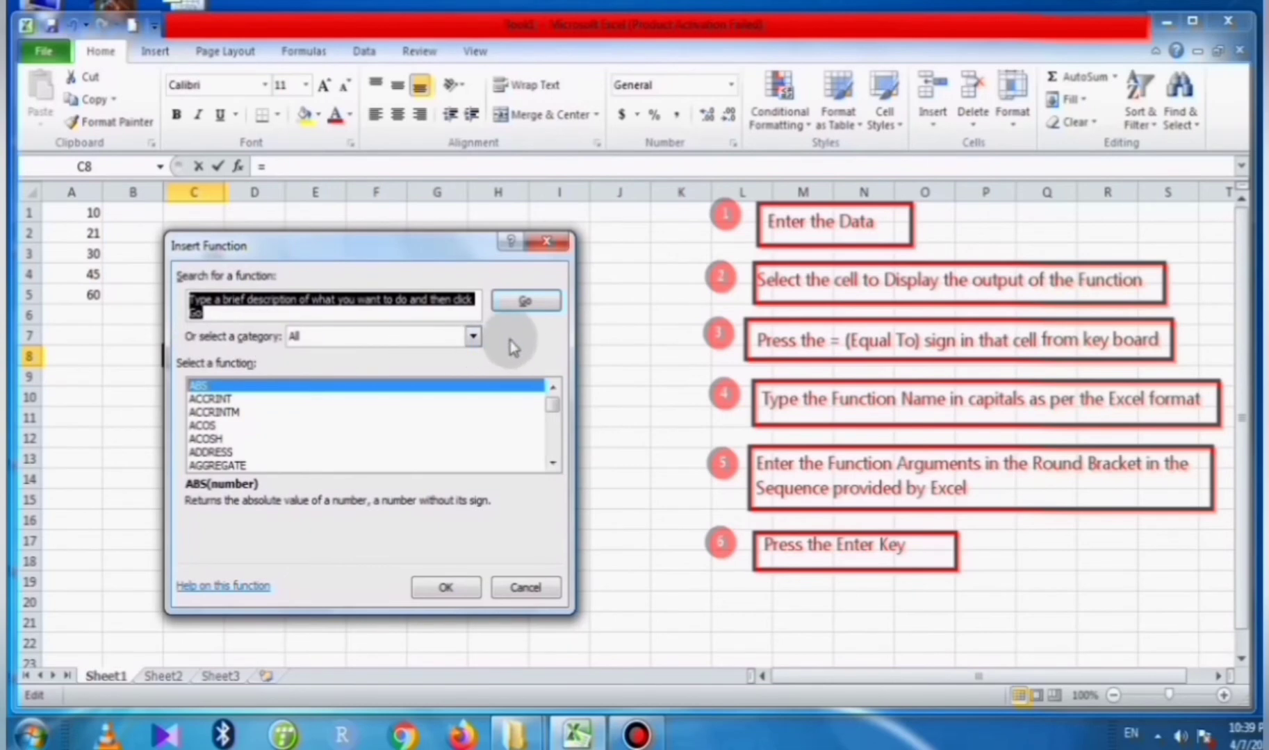
pyautogui.click(472, 337)
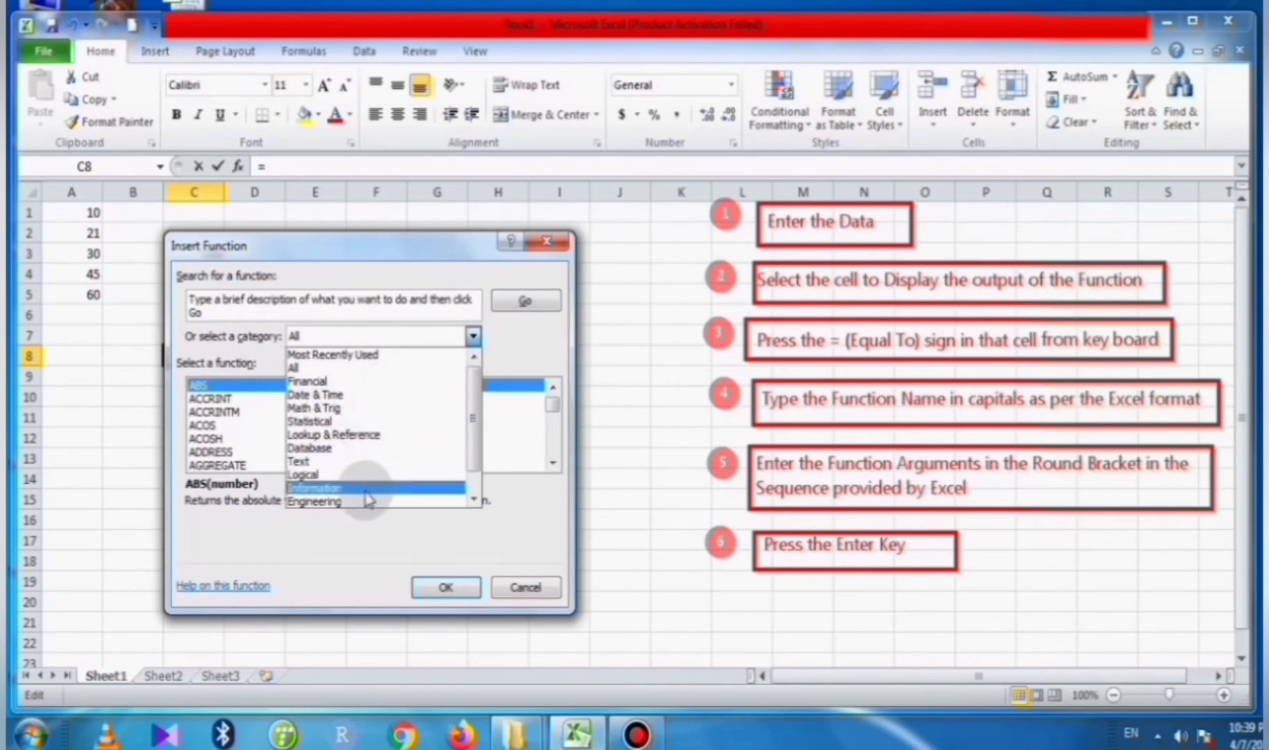
pyautogui.moveTo(474, 435); pyautogui.dragTo(472, 403)
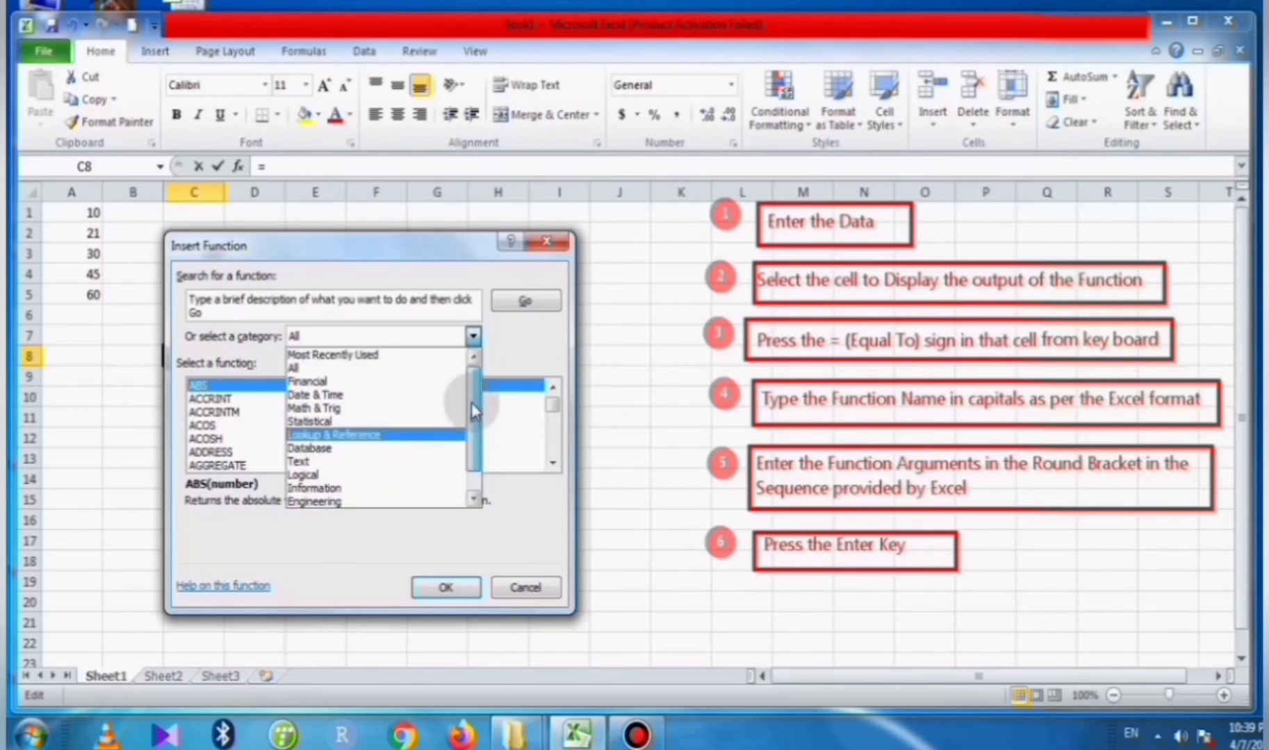
pyautogui.click(330, 369)
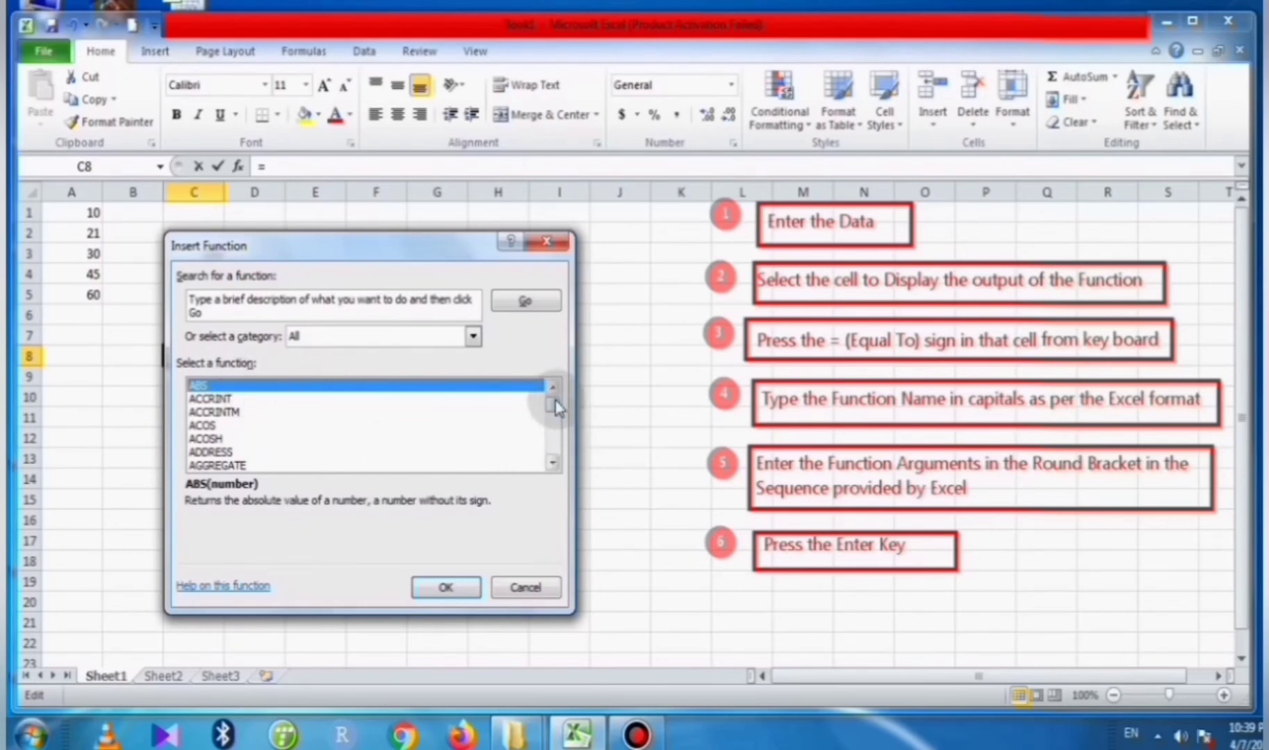
pyautogui.moveTo(556, 409)
pyautogui.mouseDown()
pyautogui.moveTo(555, 448)
pyautogui.moveTo(552, 402)
pyautogui.mouseUp()
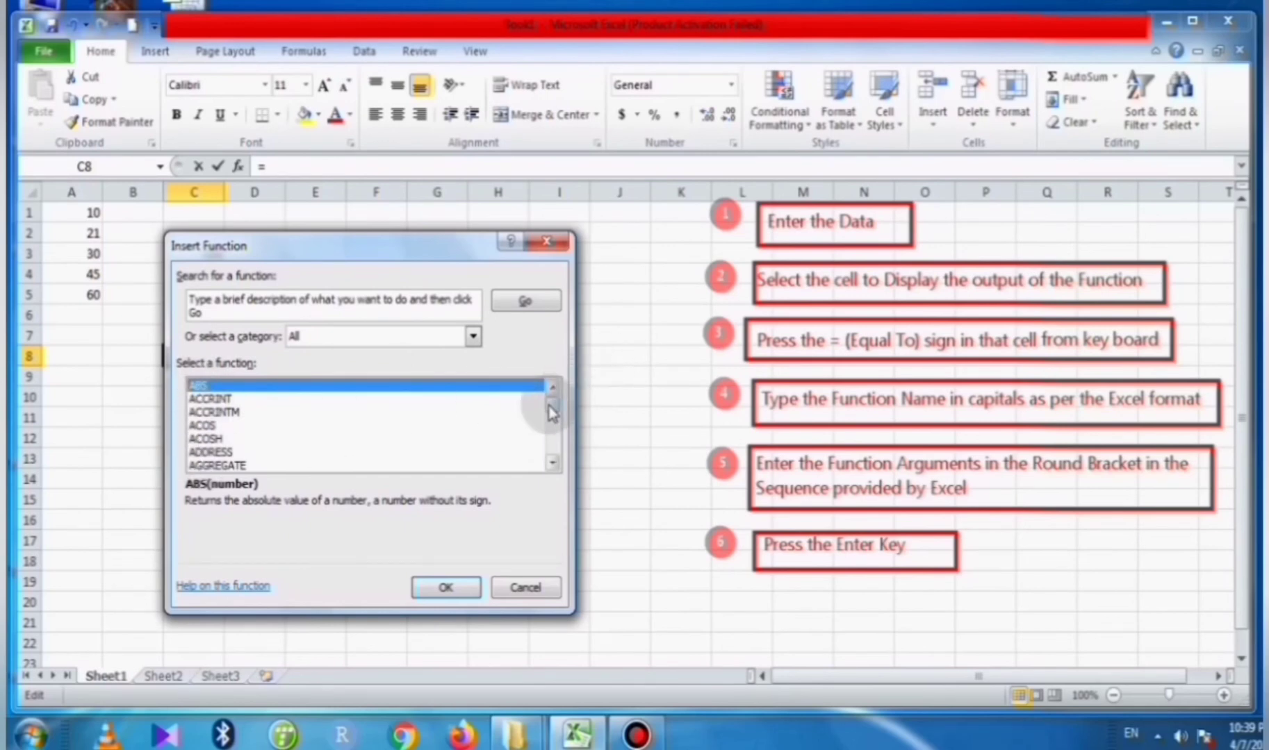
pyautogui.moveTo(553, 405)
pyautogui.mouseDown()
pyautogui.moveTo(554, 432)
pyautogui.moveTo(555, 416)
pyautogui.mouseUp()
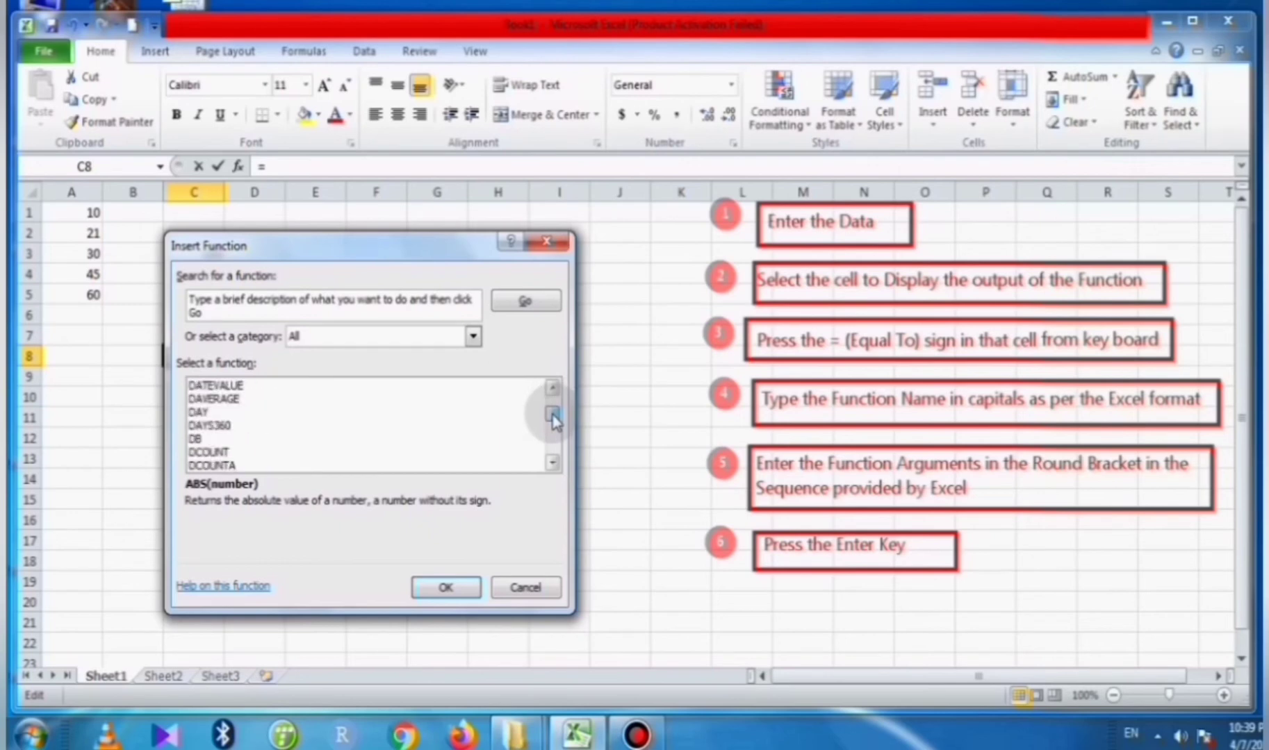
pyautogui.moveTo(555, 424); pyautogui.dragTo(555, 436)
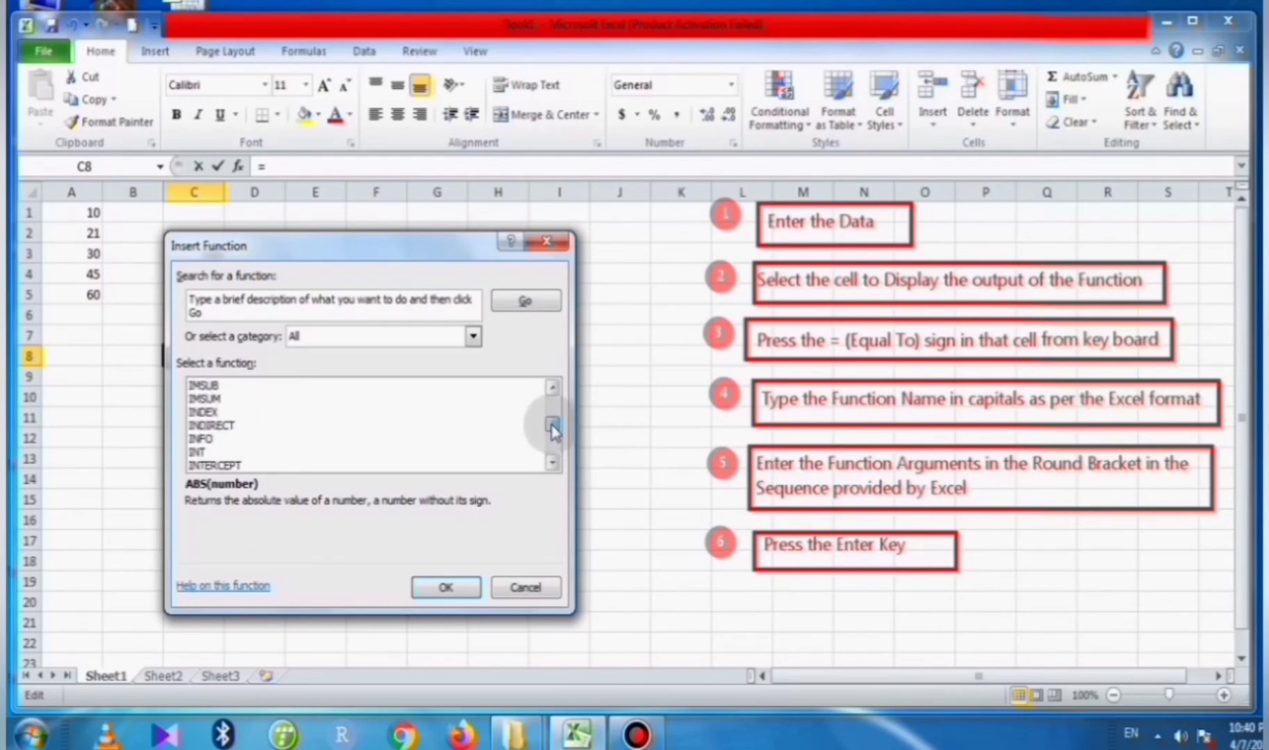
pyautogui.moveTo(552, 425)
pyautogui.mouseDown()
pyautogui.moveTo(553, 411)
pyautogui.moveTo(565, 422)
pyautogui.mouseUp()
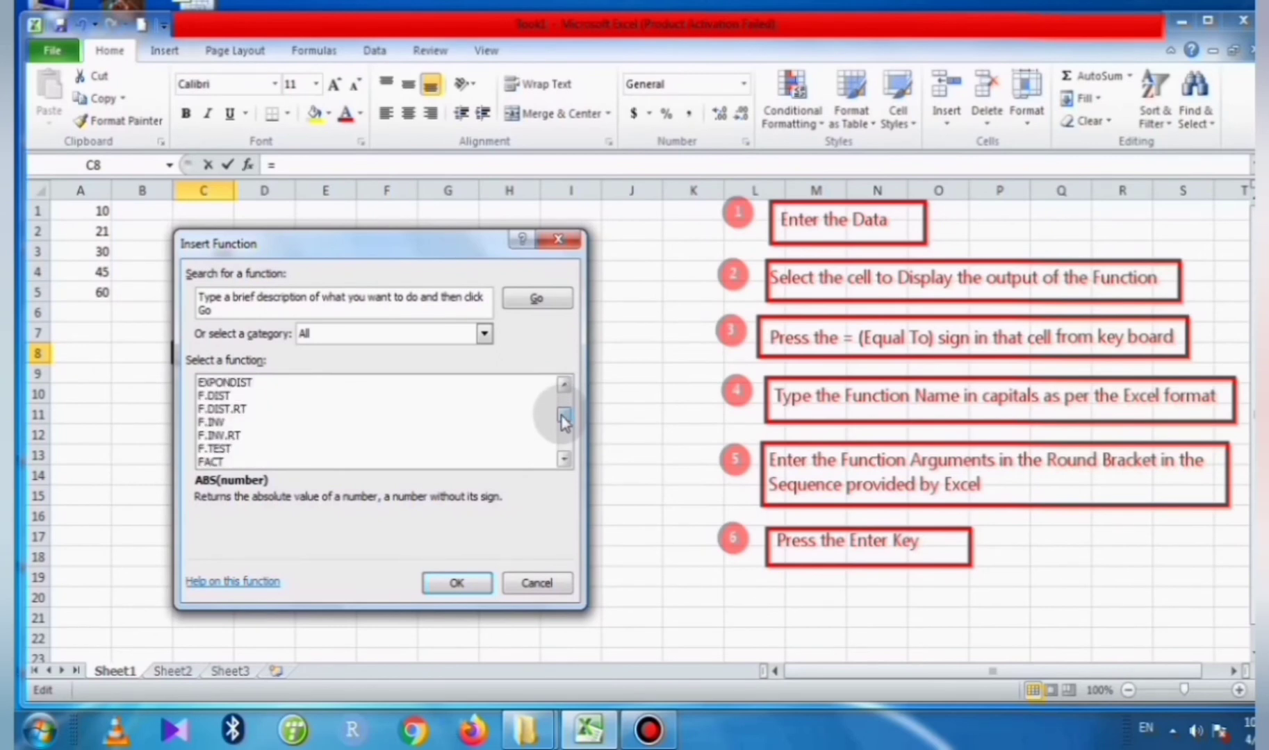
pyautogui.press('l')
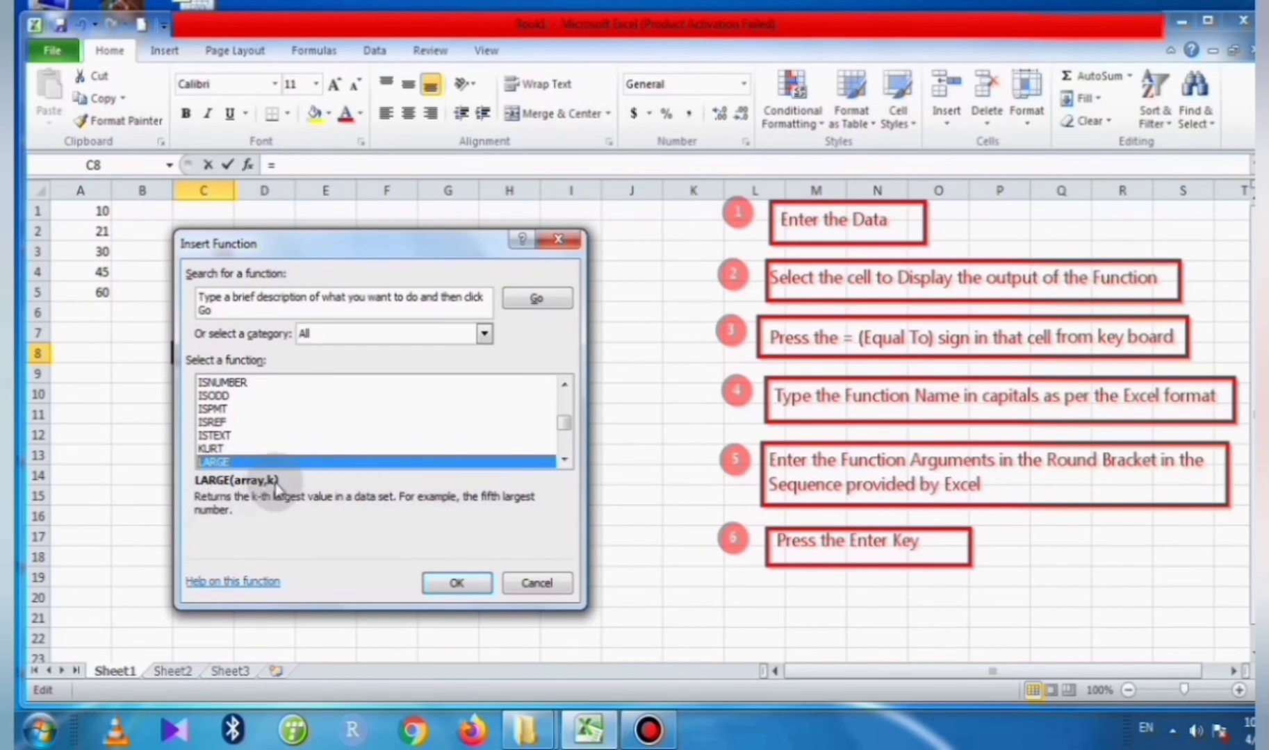
pyautogui.click(456, 583)
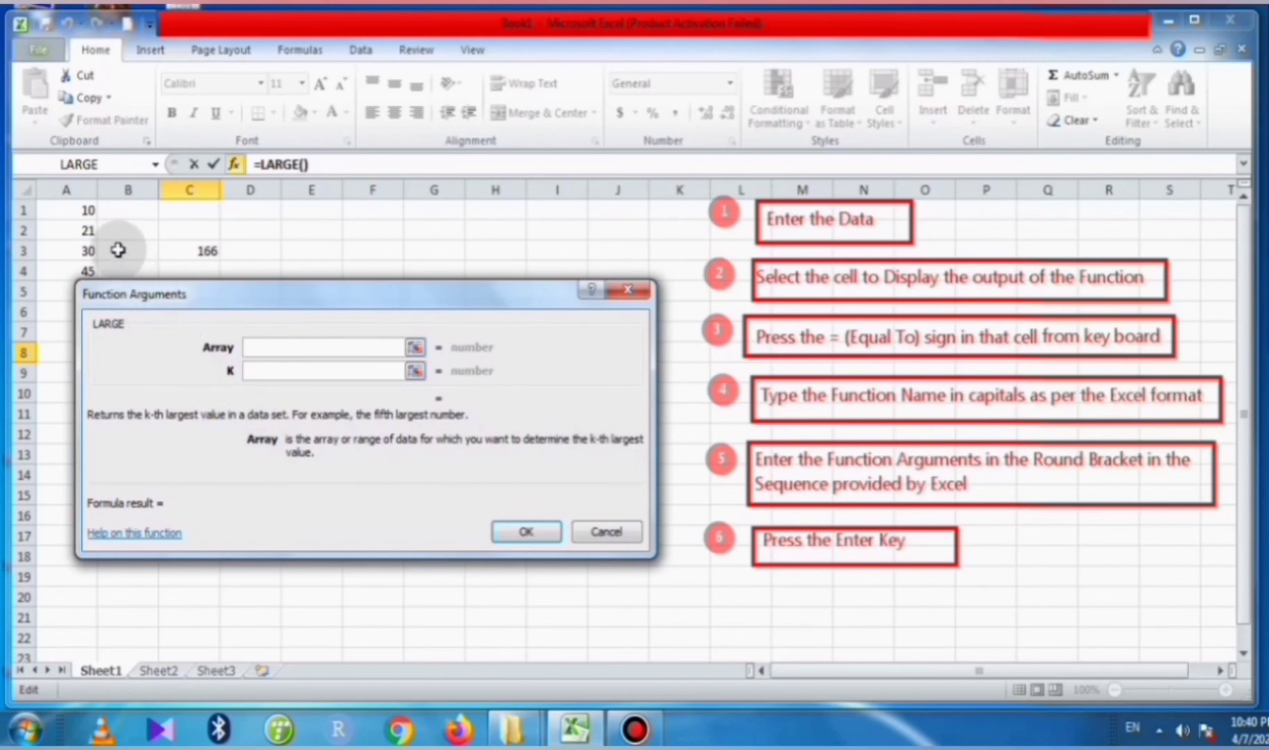
# - Set the LARGE function's Array to A1:A5 and K to 2, and accept the arguments
pyautogui.moveTo(255, 298); pyautogui.dragTo(310, 328)
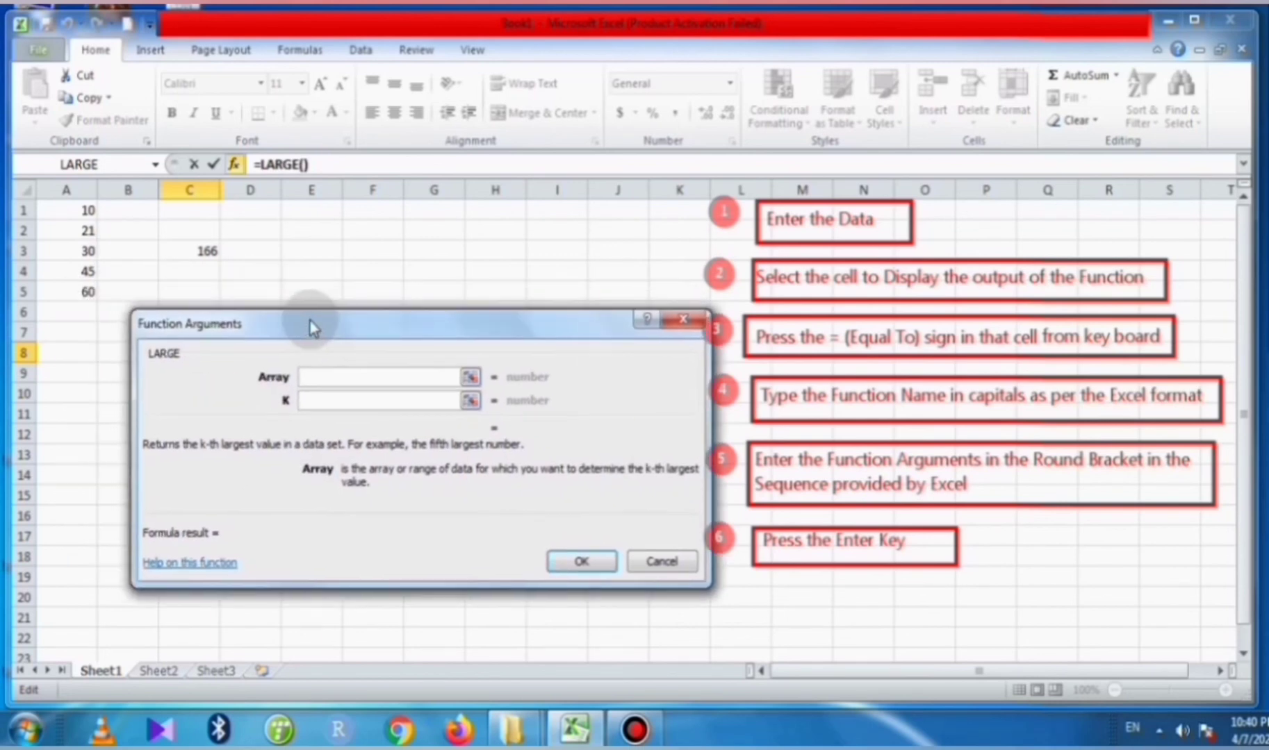
pyautogui.moveTo(90, 207); pyautogui.dragTo(84, 292)
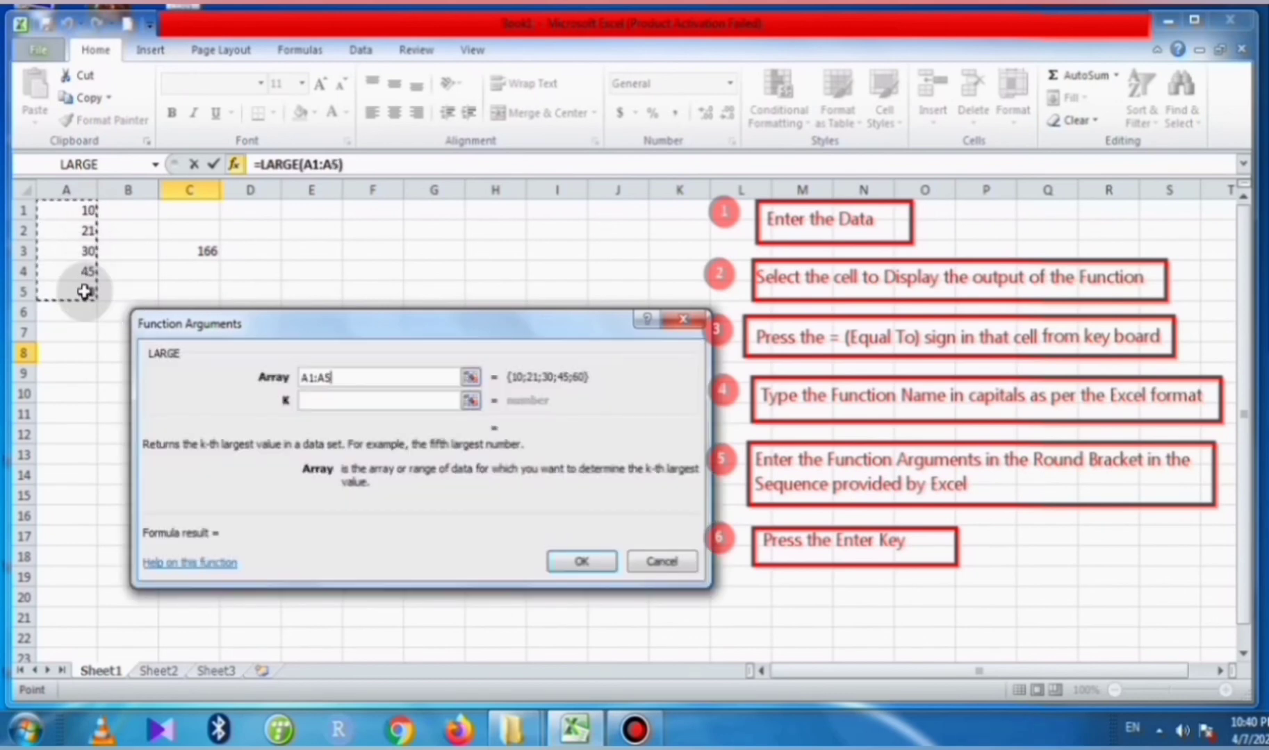
pyautogui.click(320, 400)
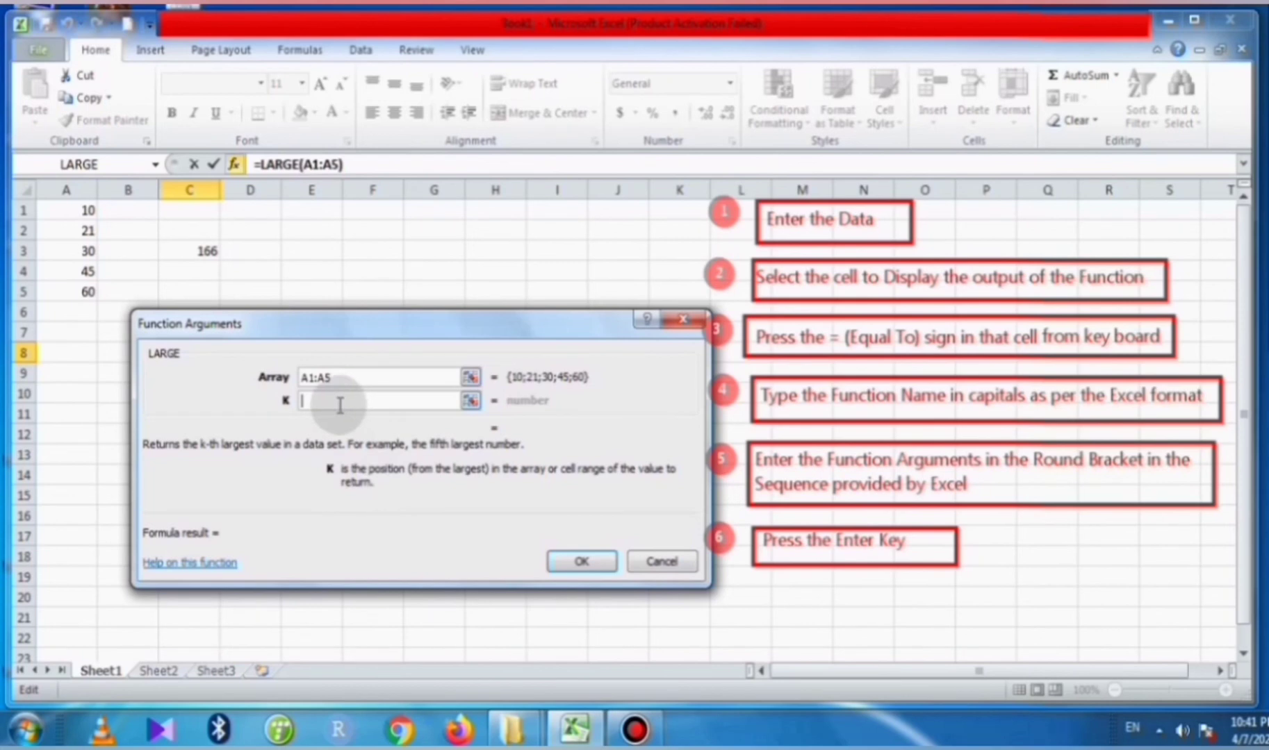
pyautogui.write('2')
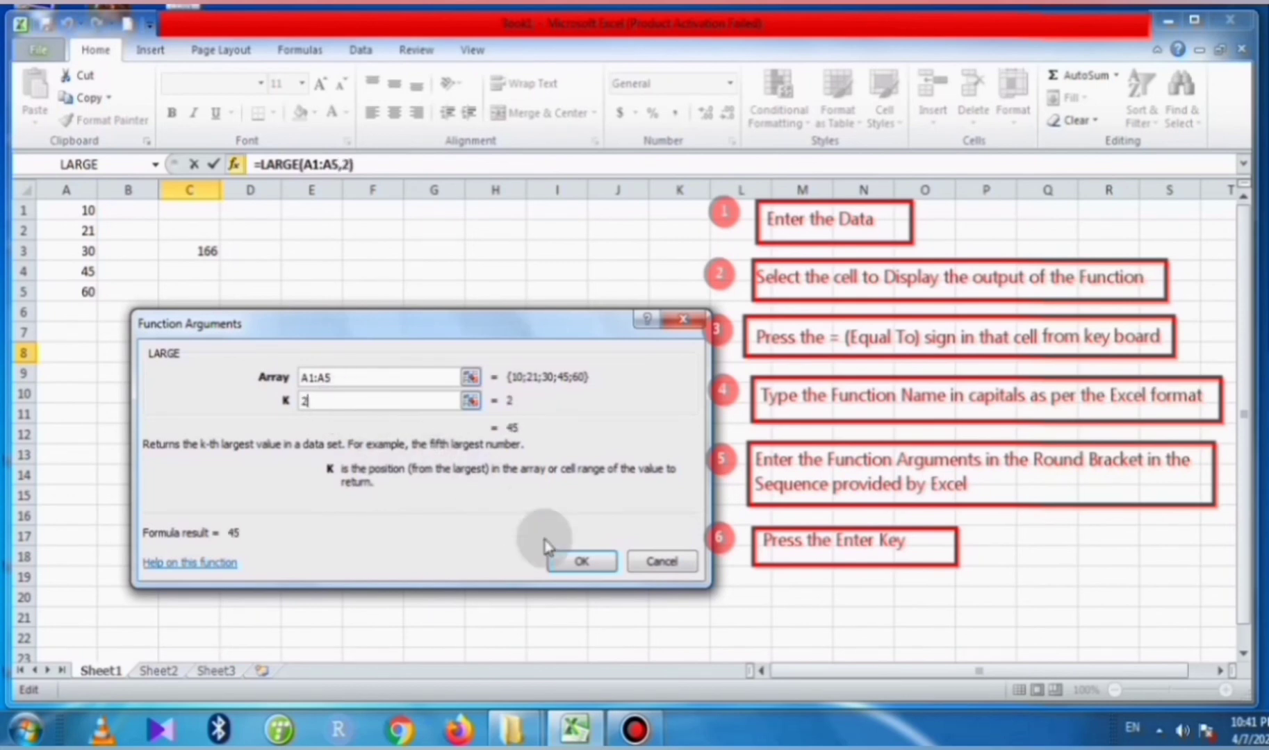
pyautogui.click(576, 562)
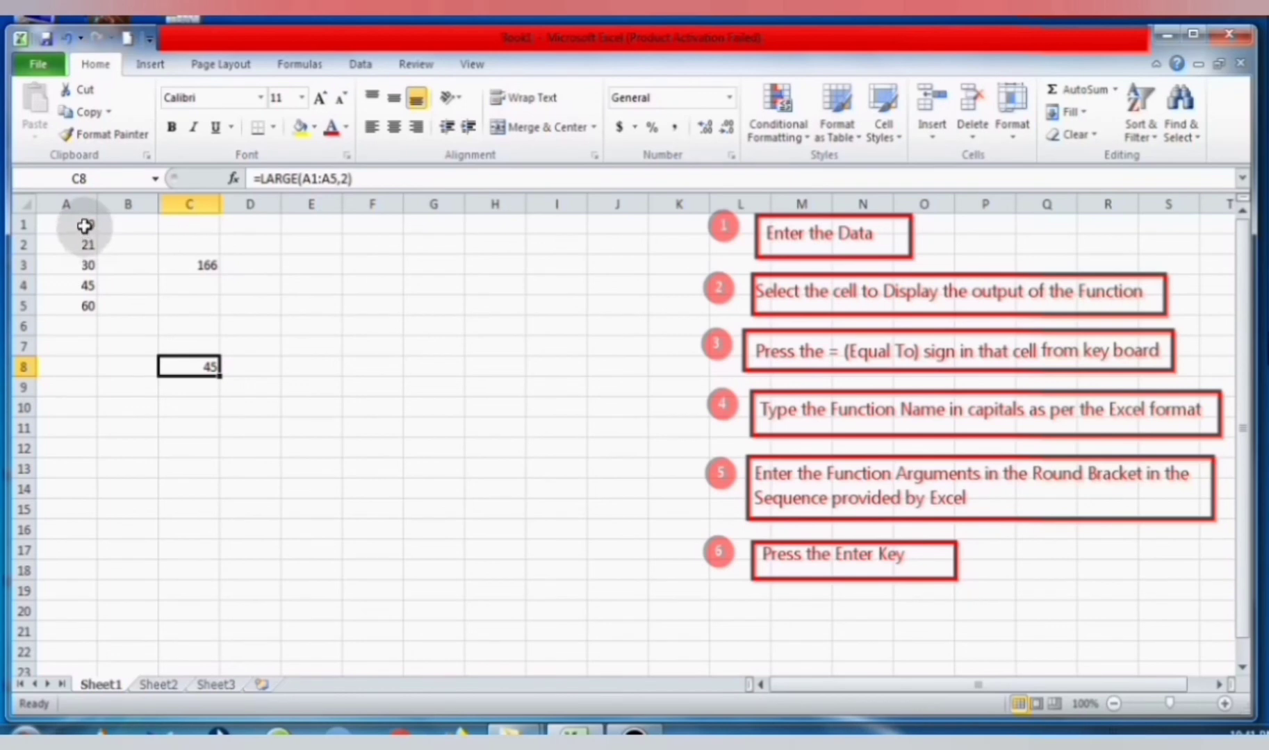
pyautogui.click(687, 17)
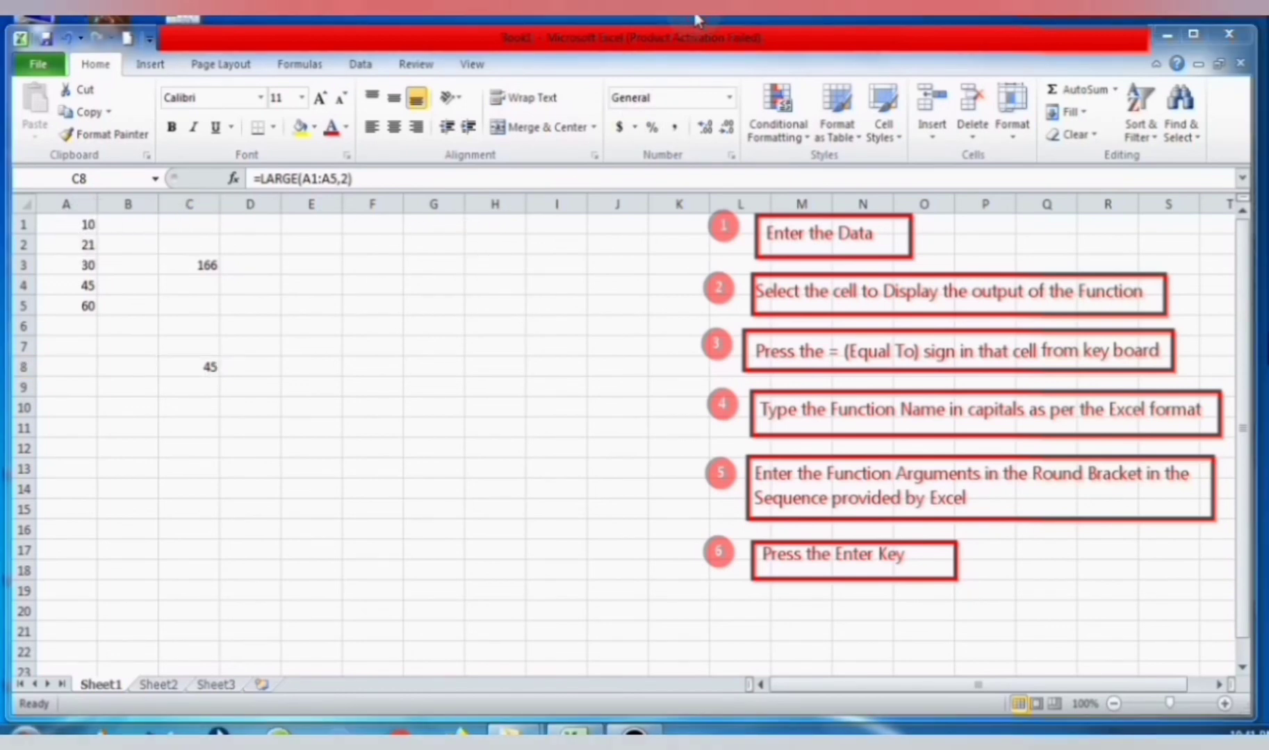